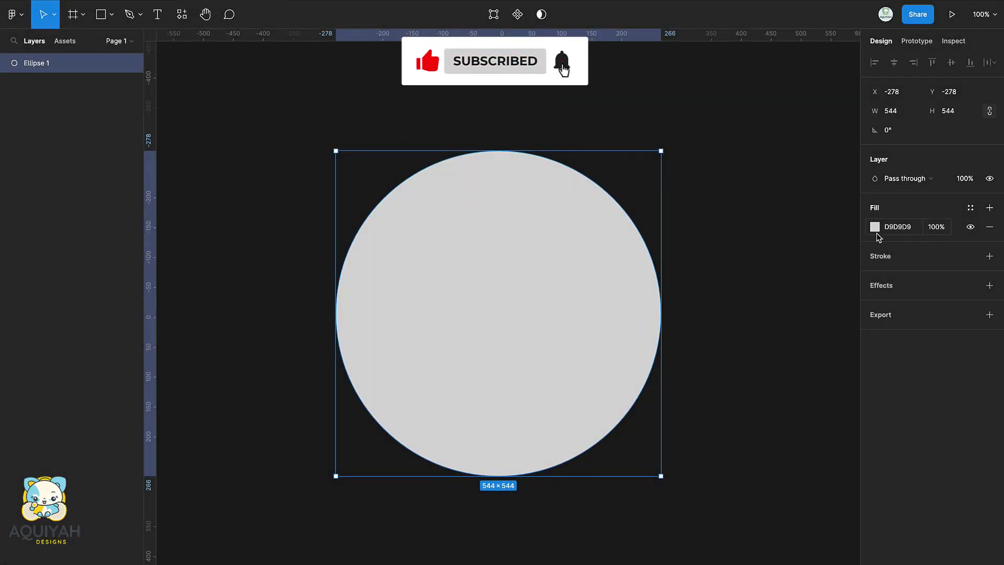
# Step: Change Ellipse 1's fill from Solid to an Angular gradient
pyautogui.click(874, 226)
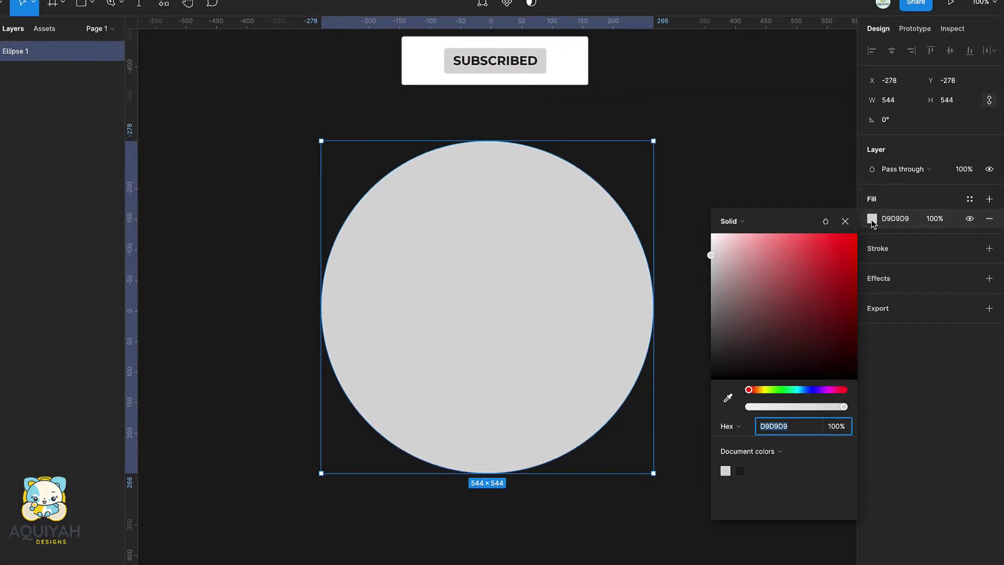
pyautogui.click(696, 152)
pyautogui.click(686, 182)
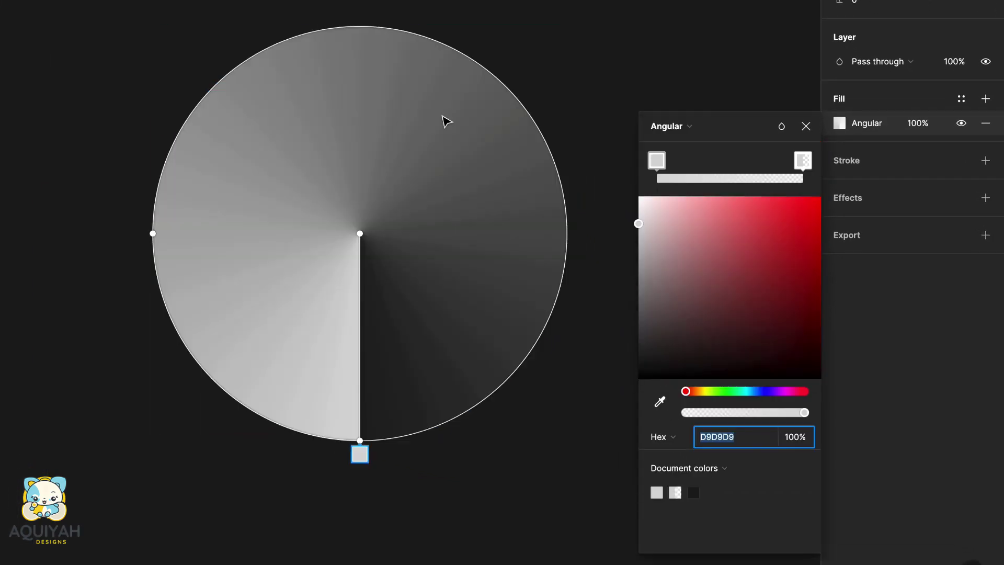
pyautogui.scroll(3, 327, 81)
pyautogui.scroll(-1, 327, 82)
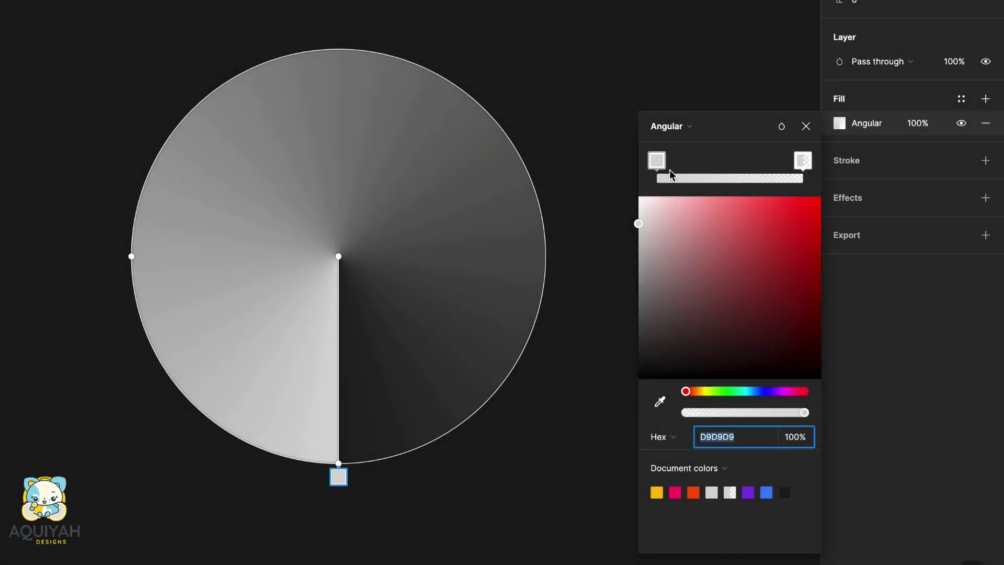
# Step: Add three more stops to the gradient, making five, and start sampling a colour for the first stop
pyautogui.click(695, 178)
pyautogui.click(735, 178)
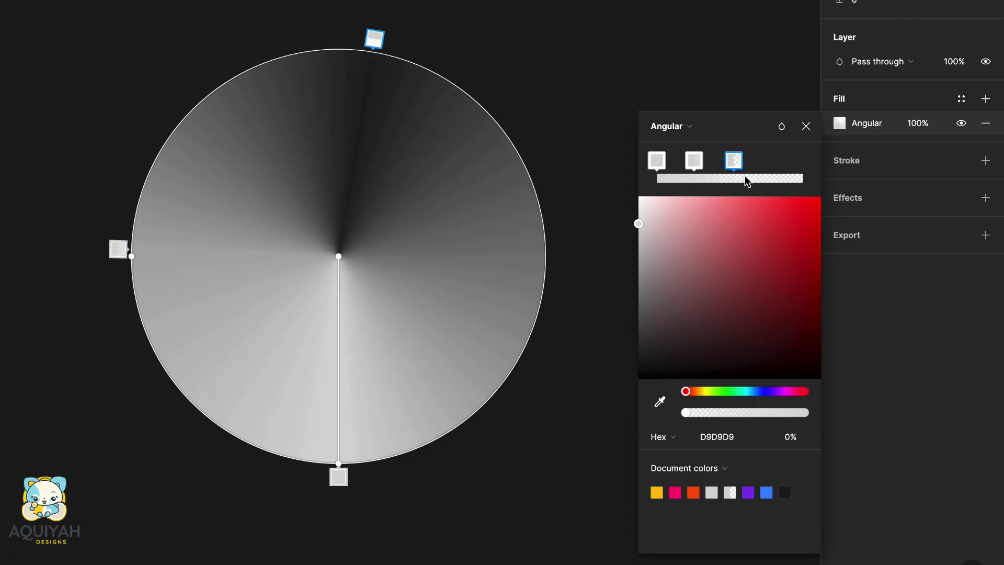
pyautogui.click(767, 178)
pyautogui.click(807, 179)
pyautogui.click(657, 160)
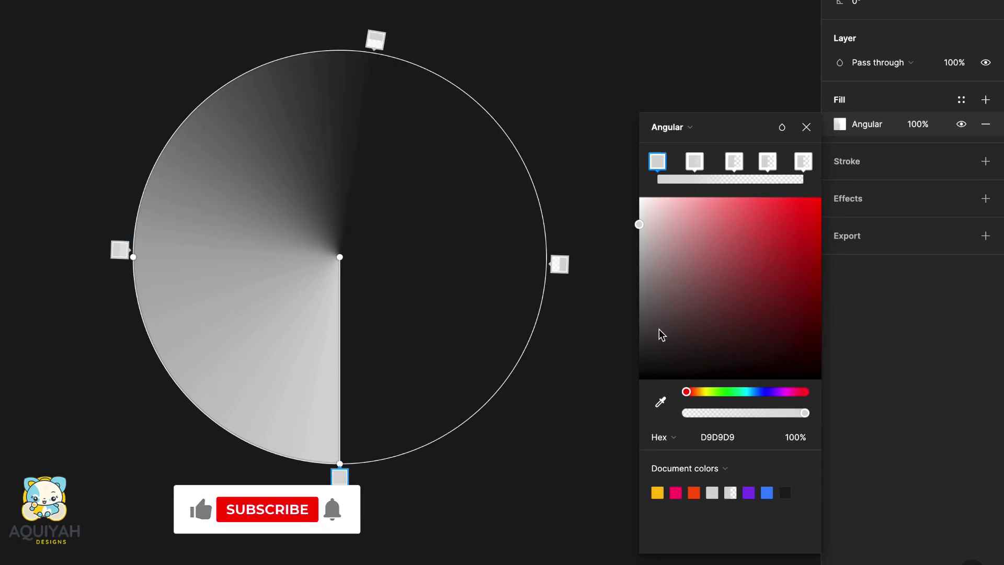
pyautogui.click(660, 401)
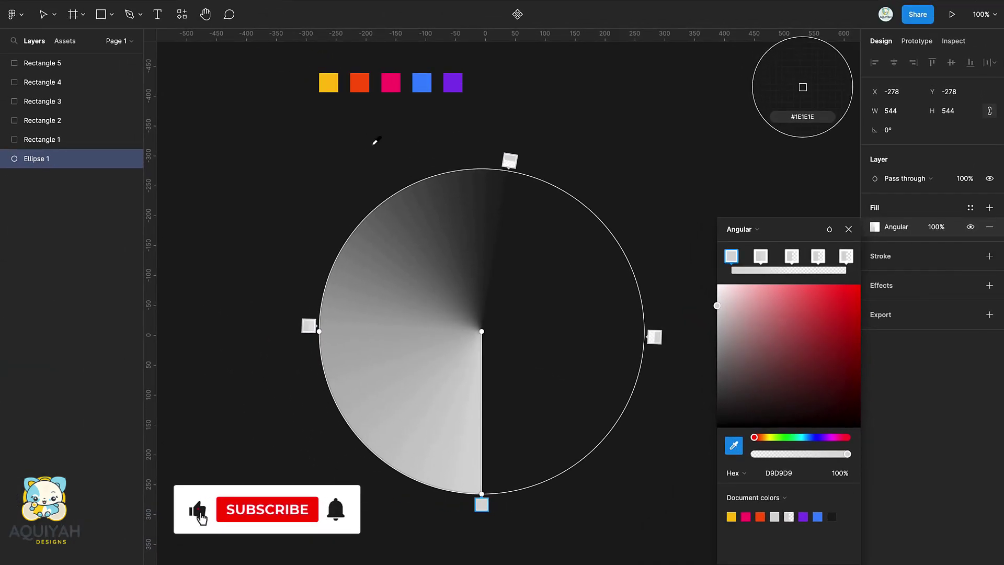
# Step: Sample yellow FFBE0B, orange FB5607 and pink FF006E from the swatches for the first three stops
pyautogui.click(329, 82)
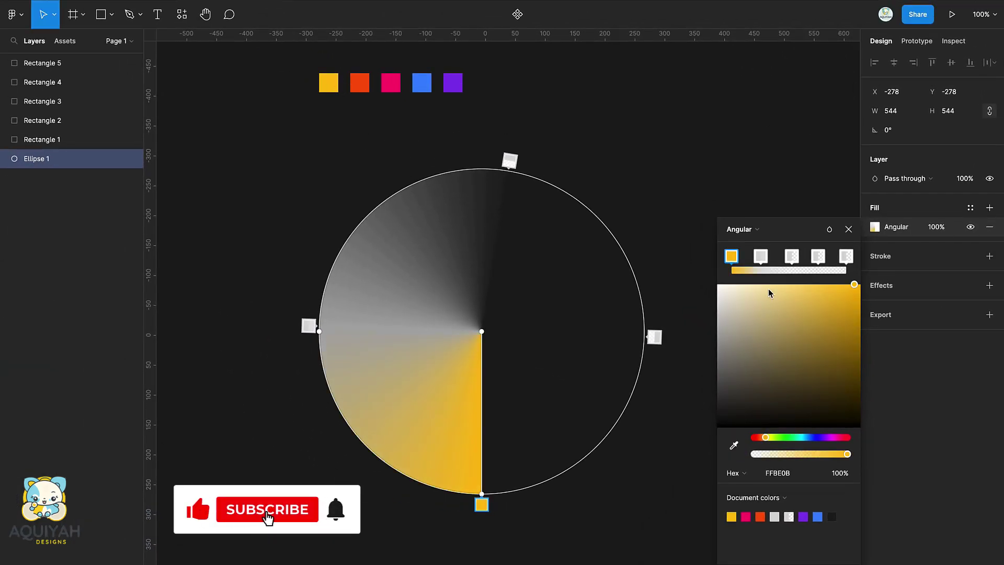
pyautogui.click(733, 448)
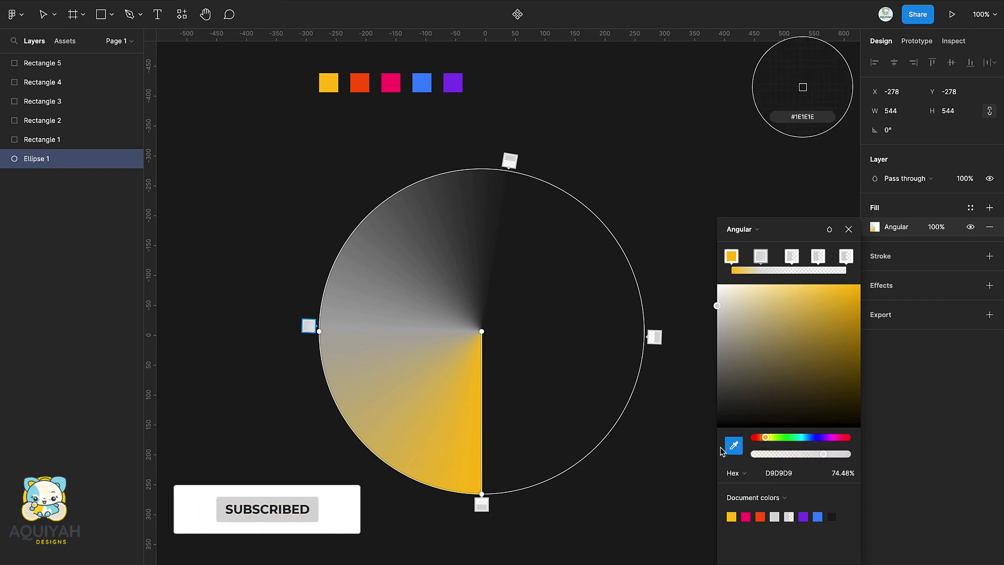
pyautogui.click(360, 85)
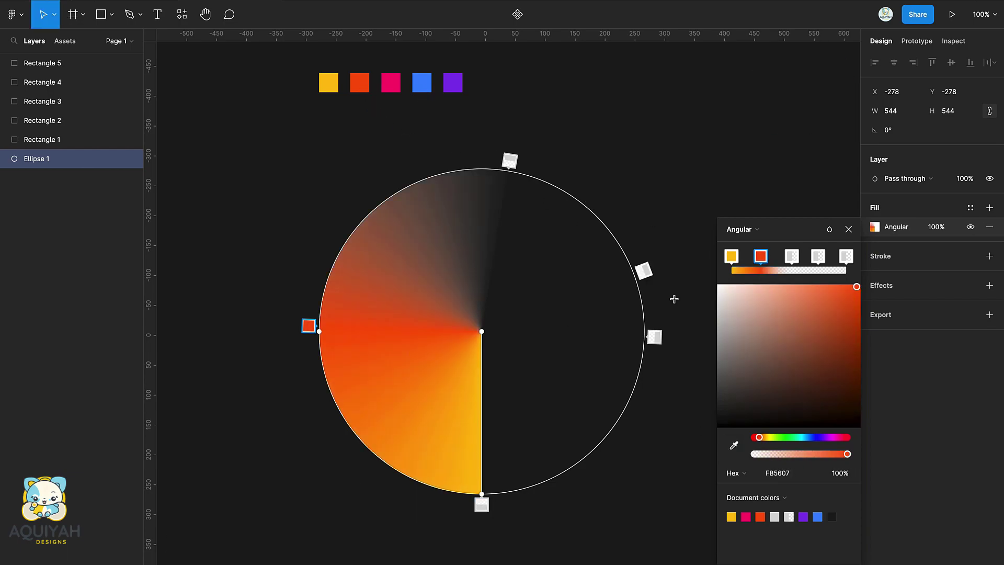
pyautogui.click(738, 448)
pyautogui.click(398, 86)
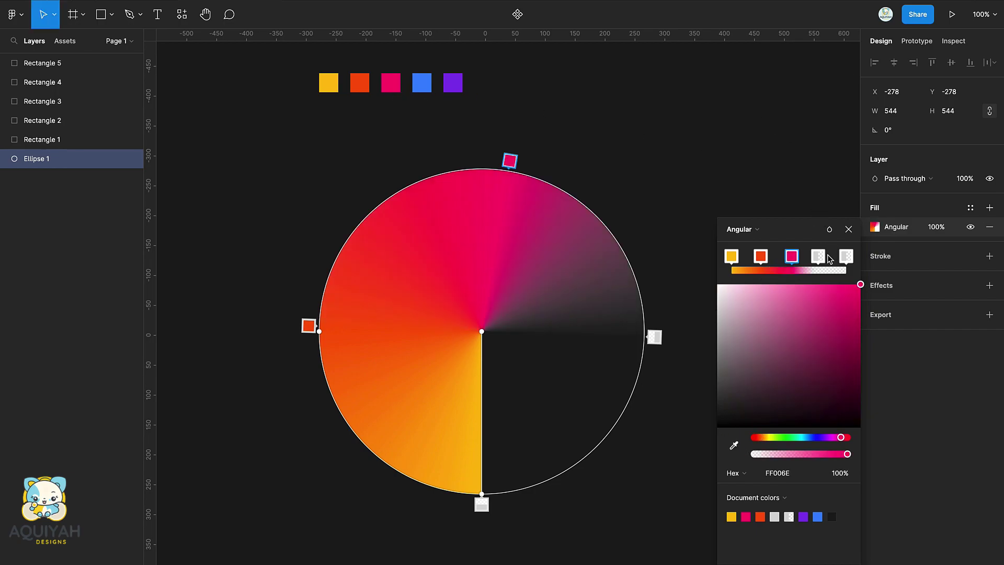
# Step: Sample blue 3A86FF and purple 8338EC from the swatches for the fourth and fifth stops
pyautogui.click(737, 446)
pyautogui.click(421, 82)
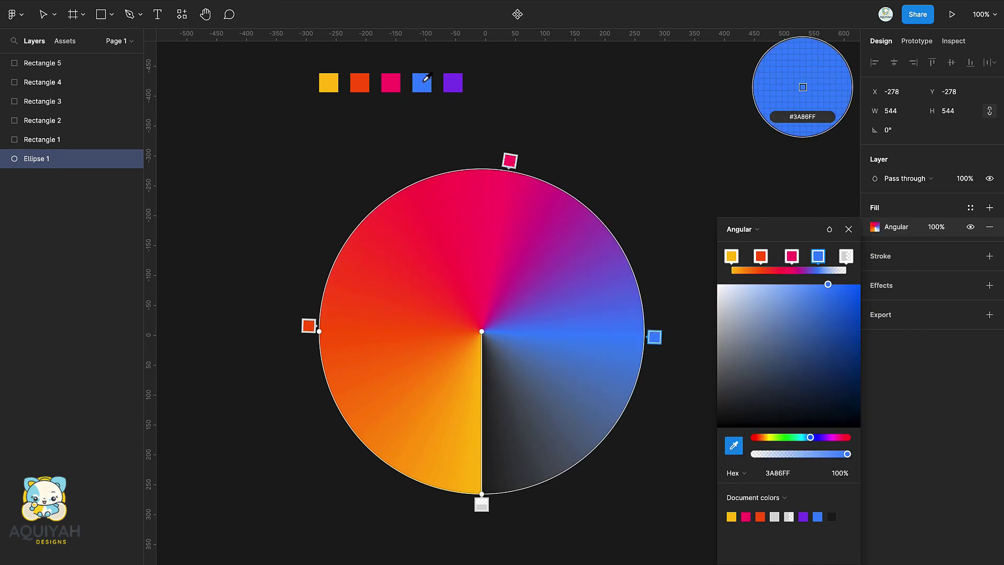
pyautogui.click(734, 446)
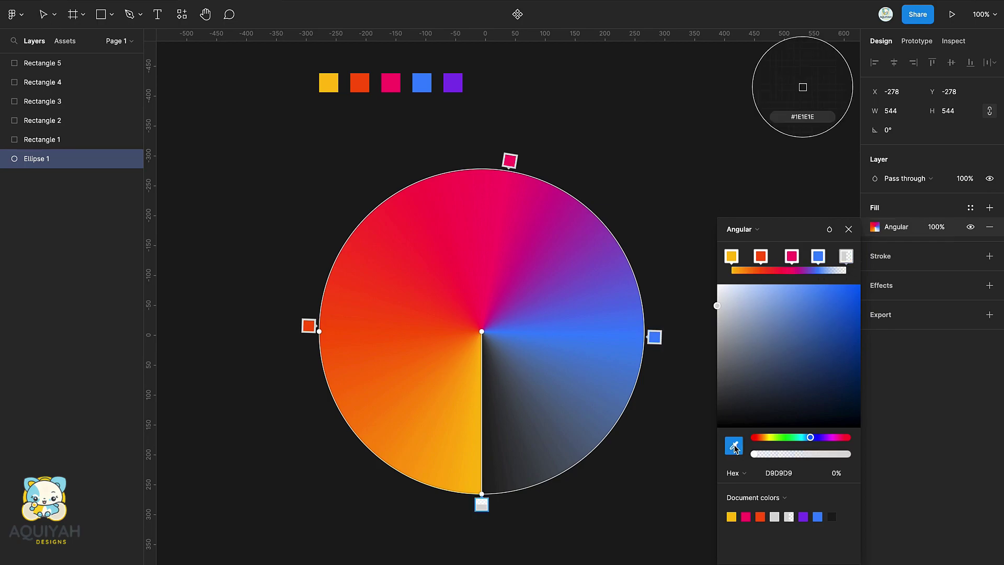
pyautogui.click(453, 86)
pyautogui.press('Tab')
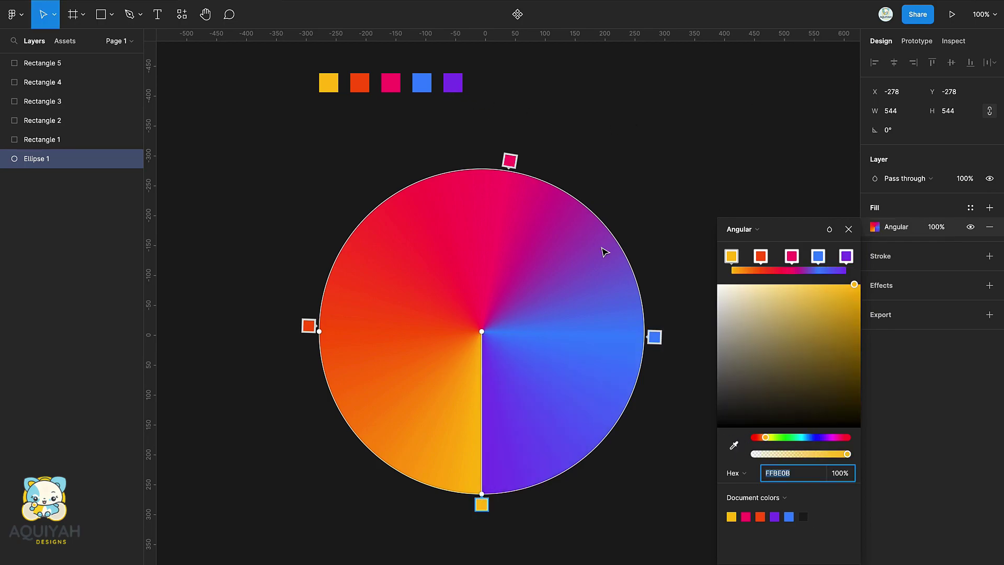
# Step: Move the blue stop to the circle's upper left, pink to its right edge, and purple to its upper right
pyautogui.moveTo(658, 339); pyautogui.dragTo(444, 220)
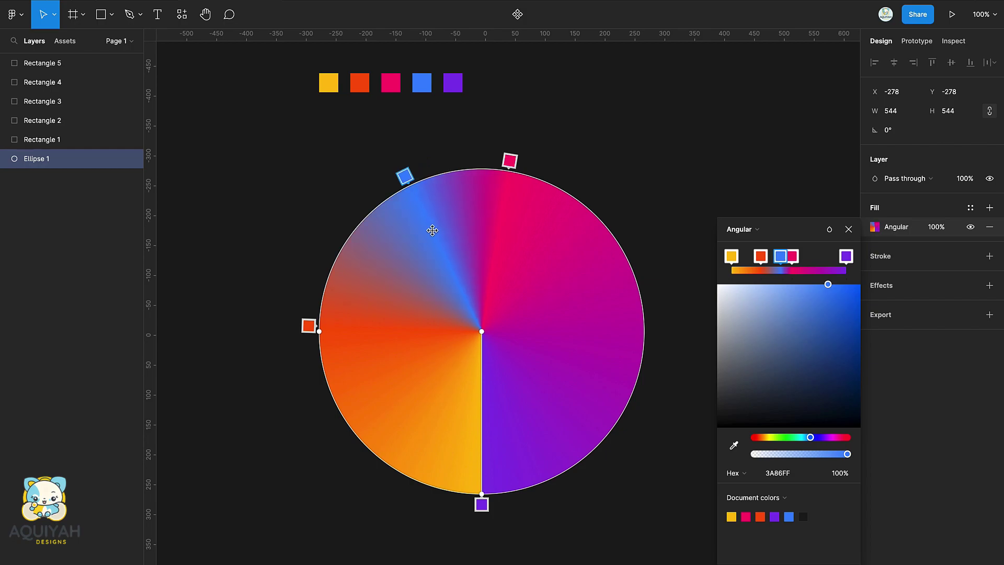
pyautogui.hscroll(2, 435, 235)
pyautogui.moveTo(453, 148); pyautogui.dragTo(570, 321)
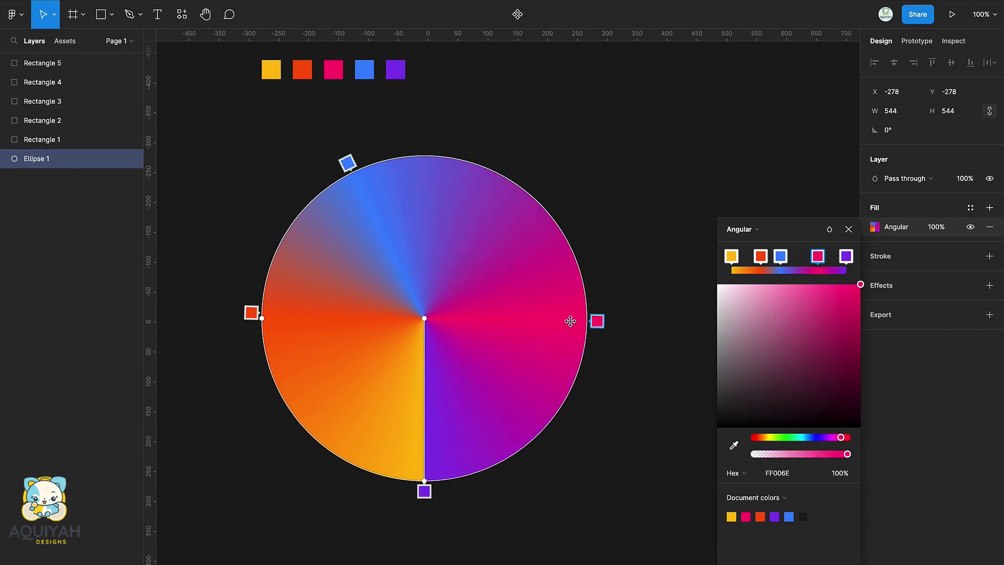
pyautogui.moveTo(424, 491); pyautogui.dragTo(583, 229)
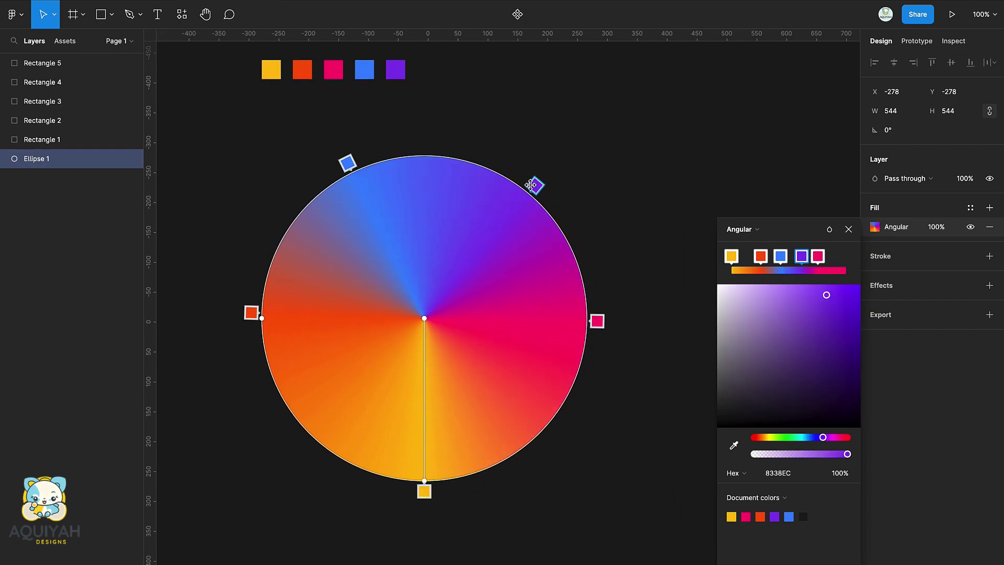
pyautogui.click(346, 164)
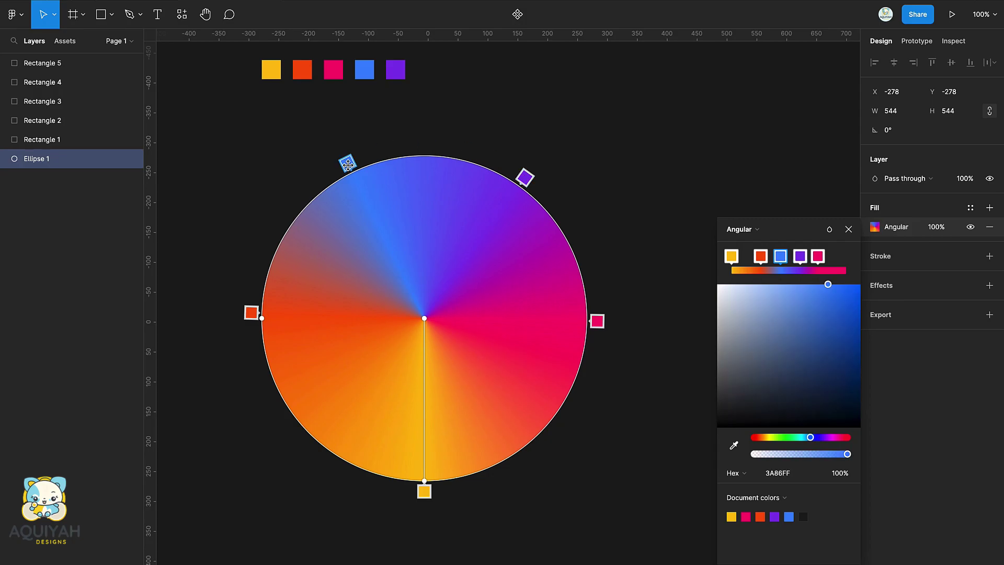
pyautogui.click(530, 173)
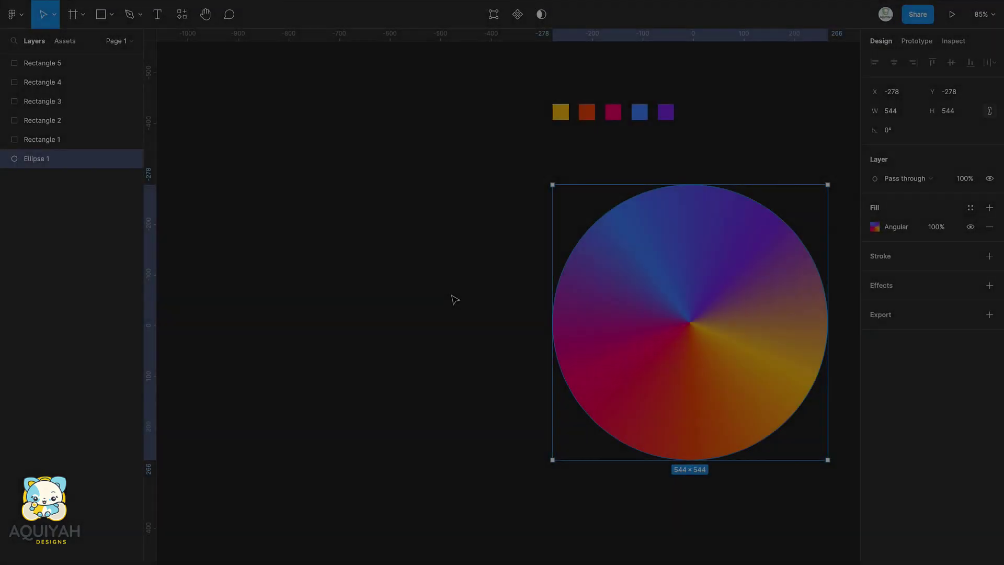
# Step: Draw a roughly 286×438 frame beside the gradient circle, nudging its position and size
pyautogui.press('f')
pyautogui.moveTo(272, 225); pyautogui.dragTo(427, 436)
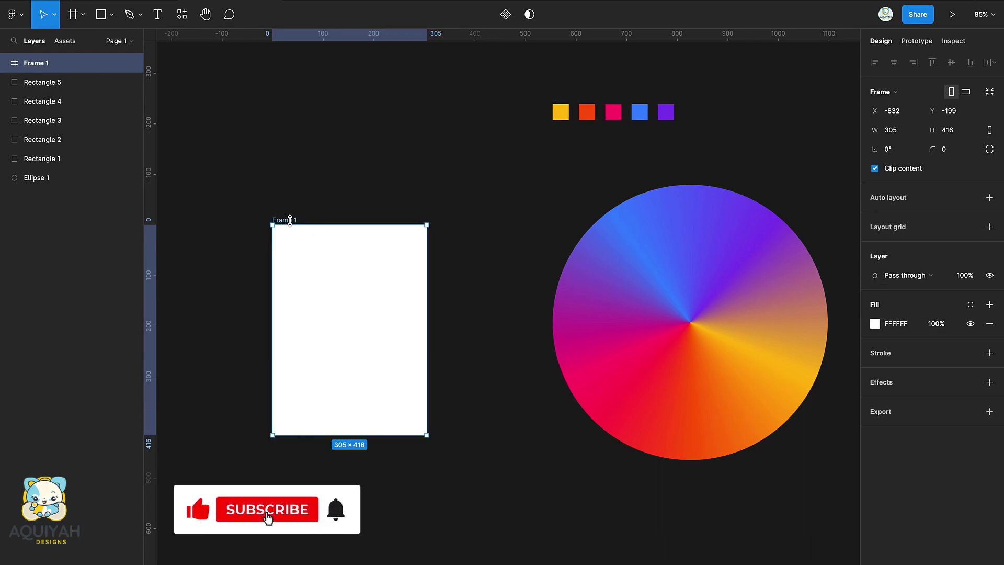
pyautogui.moveTo(290, 219); pyautogui.dragTo(338, 203)
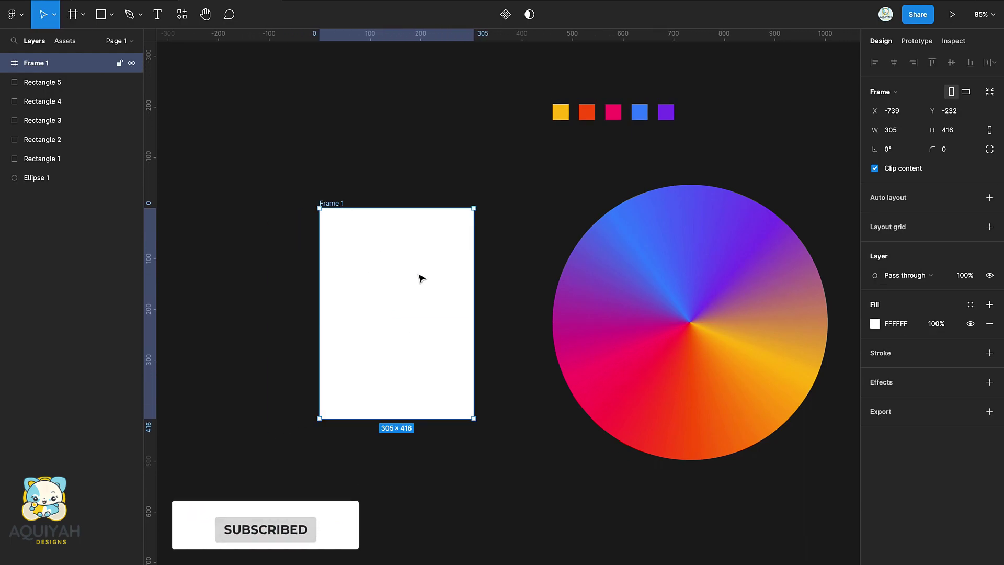
pyautogui.moveTo(473, 290); pyautogui.dragTo(464, 289)
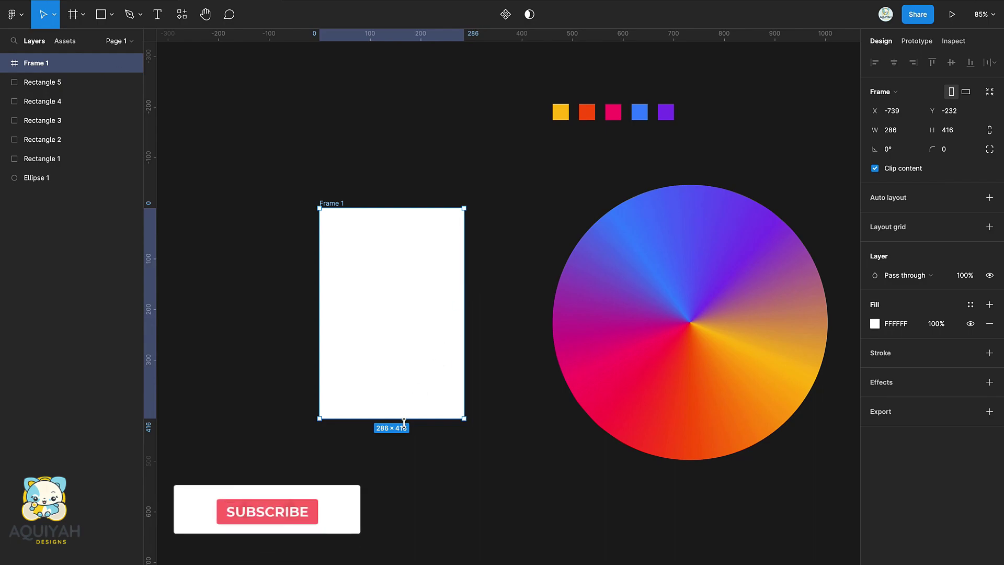
pyautogui.moveTo(404, 418); pyautogui.dragTo(404, 430)
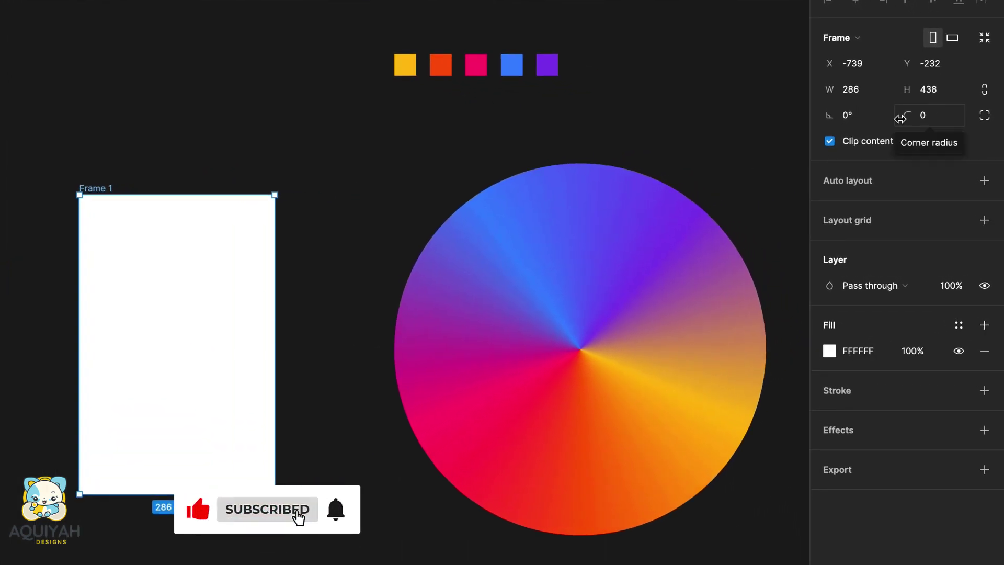
# Step: Give the frame a corner radius of 80 and name it Gradient/ 1
pyautogui.moveTo(901, 120); pyautogui.dragTo(812, 161)
pyautogui.write('80')
pyautogui.press('Return')
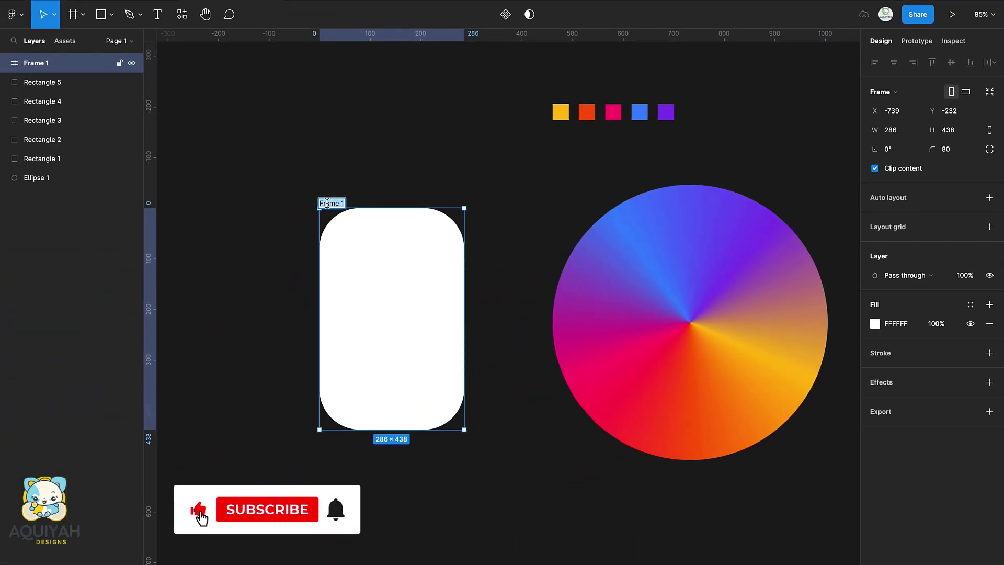
pyautogui.write('Gradient')
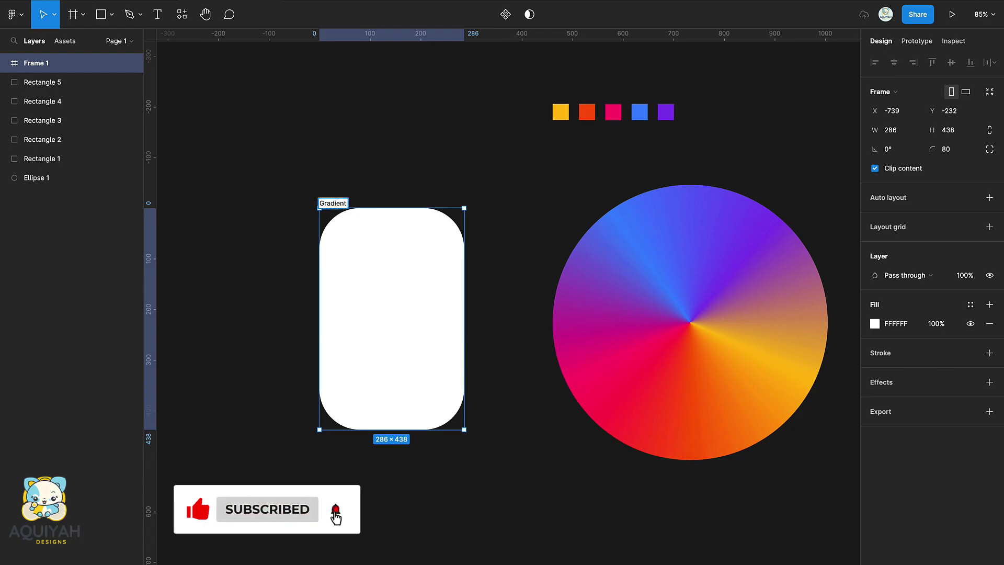
pyautogui.write('/ 1')
pyautogui.press('Return')
# Step: Move the gradient circle into Gradient/ 1 and center it horizontally and vertically
pyautogui.moveTo(676, 265); pyautogui.dragTo(343, 253)
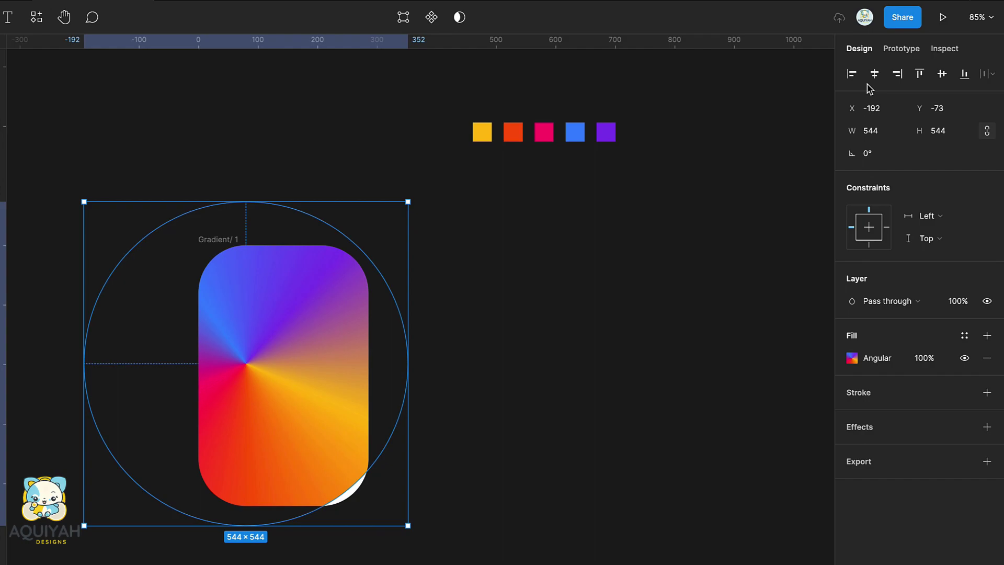
pyautogui.click(894, 62)
pyautogui.click(941, 74)
pyautogui.press('Escape')
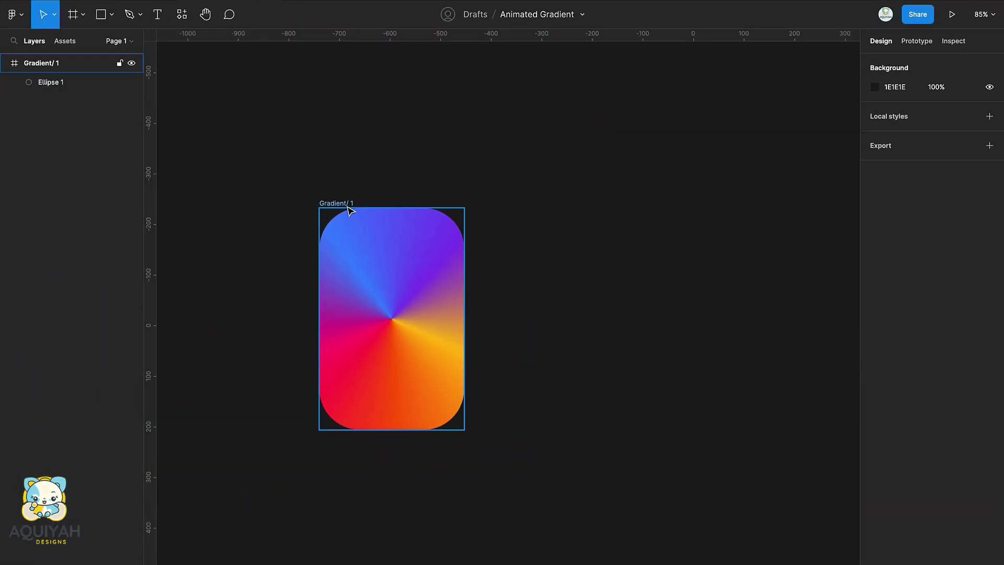
pyautogui.click(216, 245)
pyautogui.hscroll(2, 347, 204)
# Step: Duplicate the frame as Gradient/ 2 and rotate its circle to -90°
pyautogui.hotkey('ctrl', 'd')
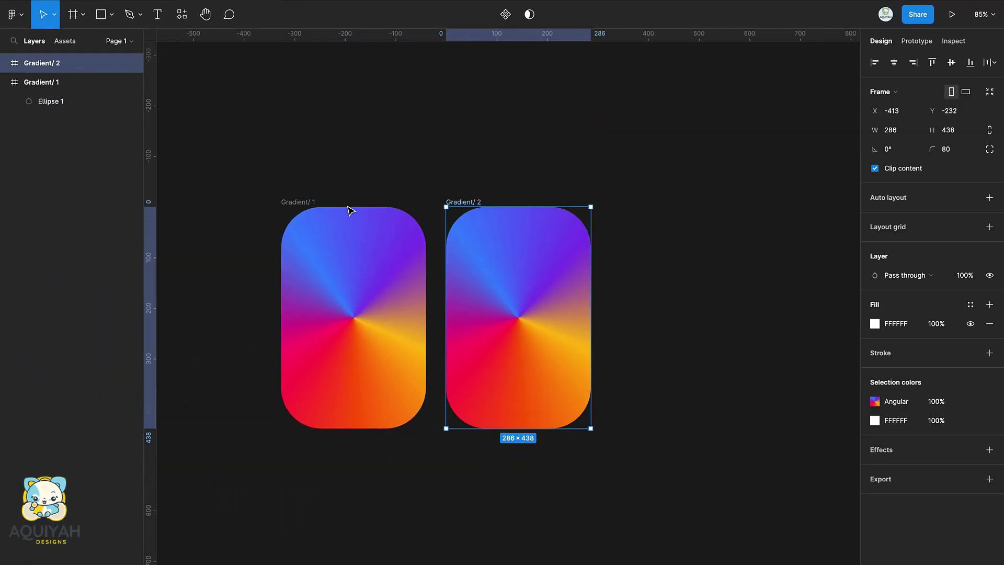
pyautogui.doubleClick(508, 238)
pyautogui.moveTo(658, 174); pyautogui.dragTo(663, 459)
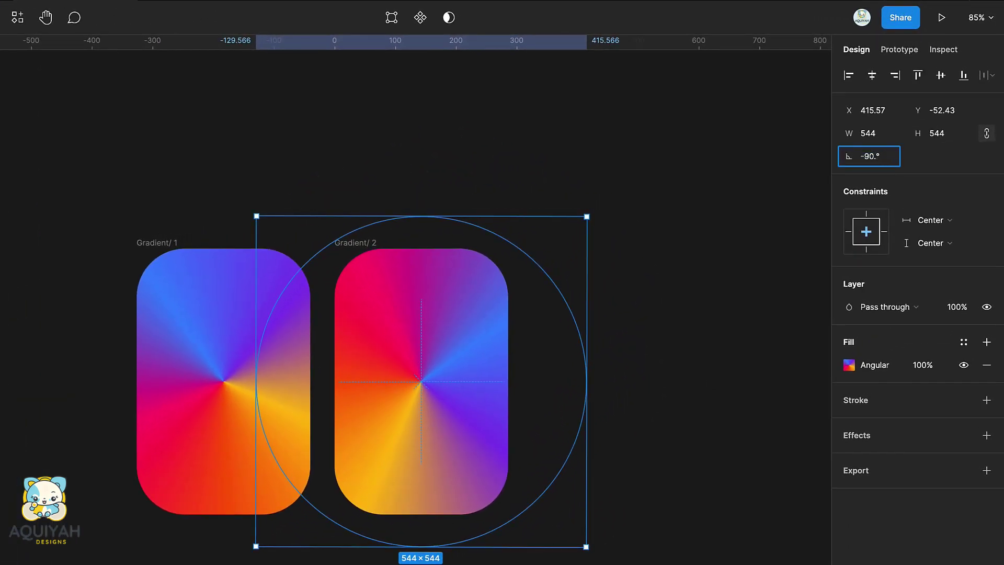
pyautogui.press('Return')
pyautogui.click(783, 206)
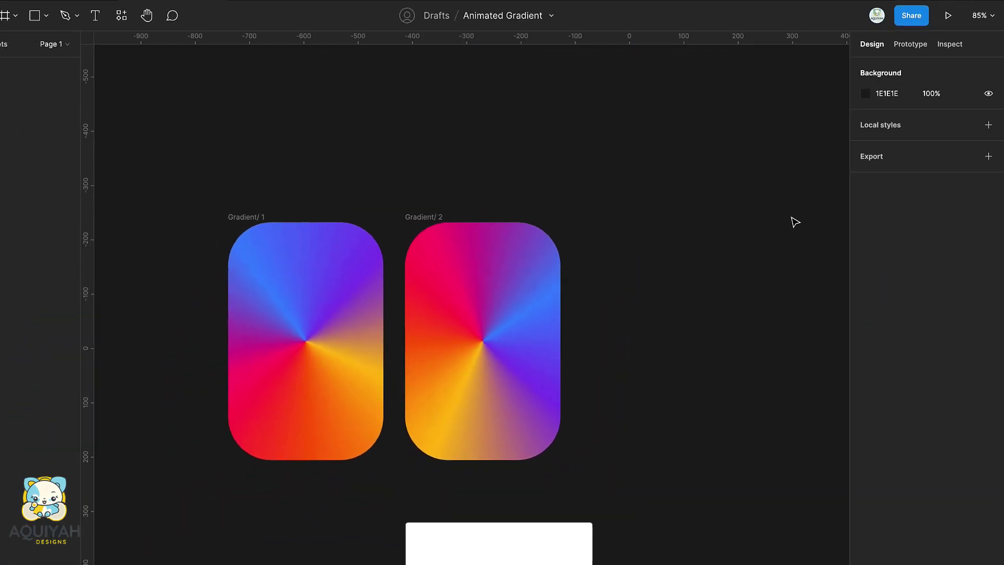
pyautogui.hscroll(3, 768, 247)
pyautogui.click(283, 196)
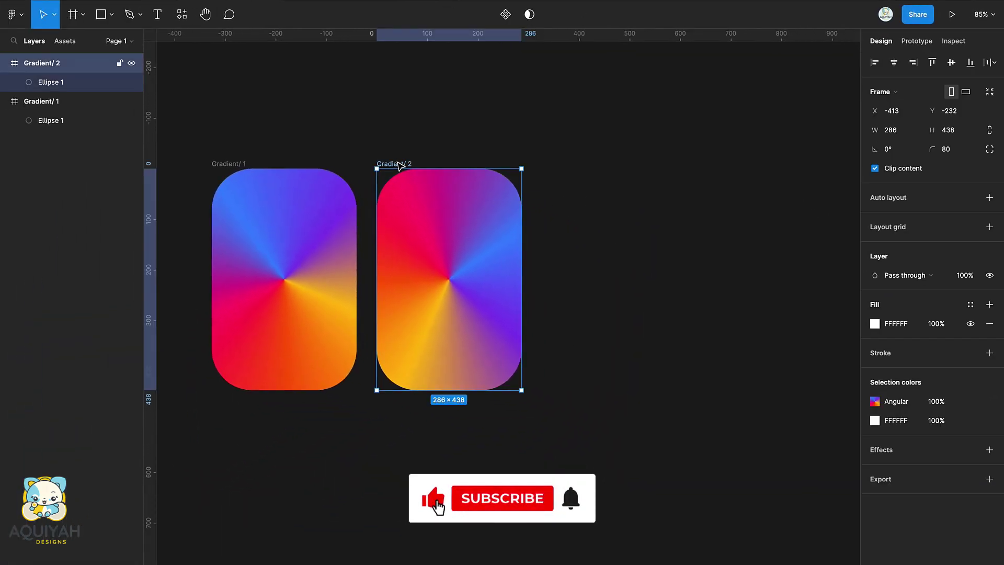
# Step: Duplicate Gradient/ 2 as Gradient/ 3 and rotate its circle to 180°
pyautogui.hotkey('ctrl', 'd')
pyautogui.click(628, 219)
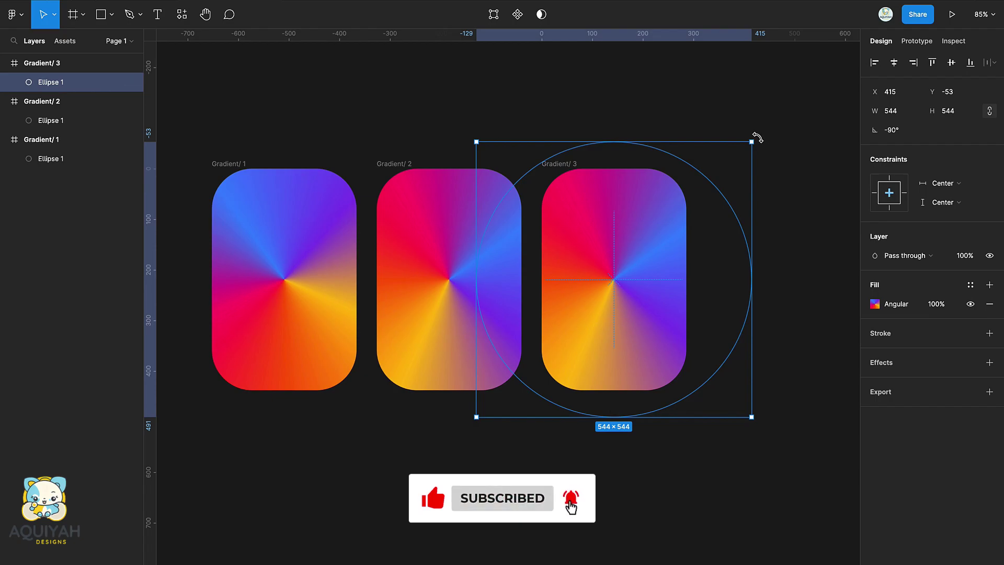
pyautogui.moveTo(758, 138); pyautogui.dragTo(753, 419)
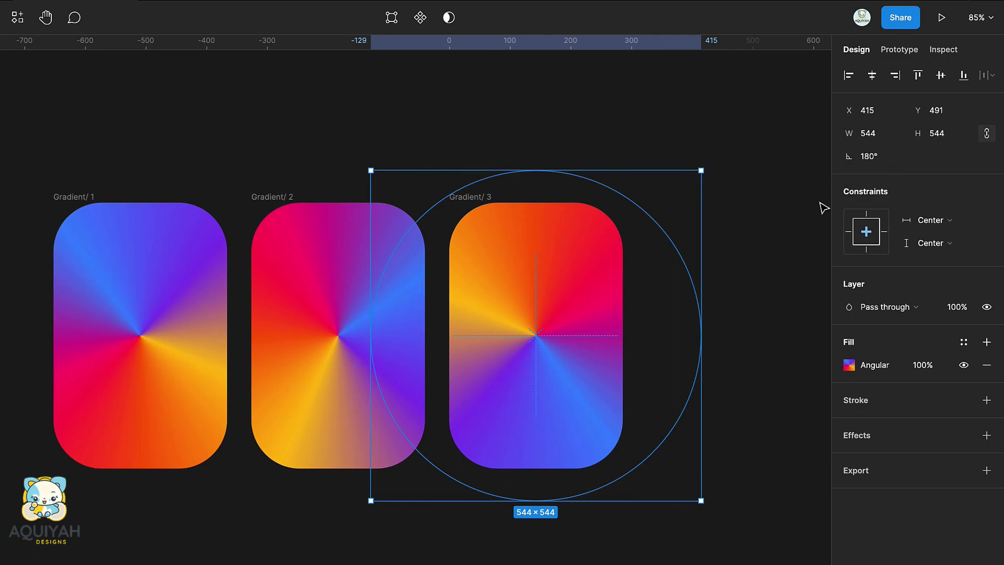
pyautogui.click(494, 131)
pyautogui.click(469, 196)
pyautogui.hscroll(2, 468, 194)
pyautogui.scroll(1, 468, 194)
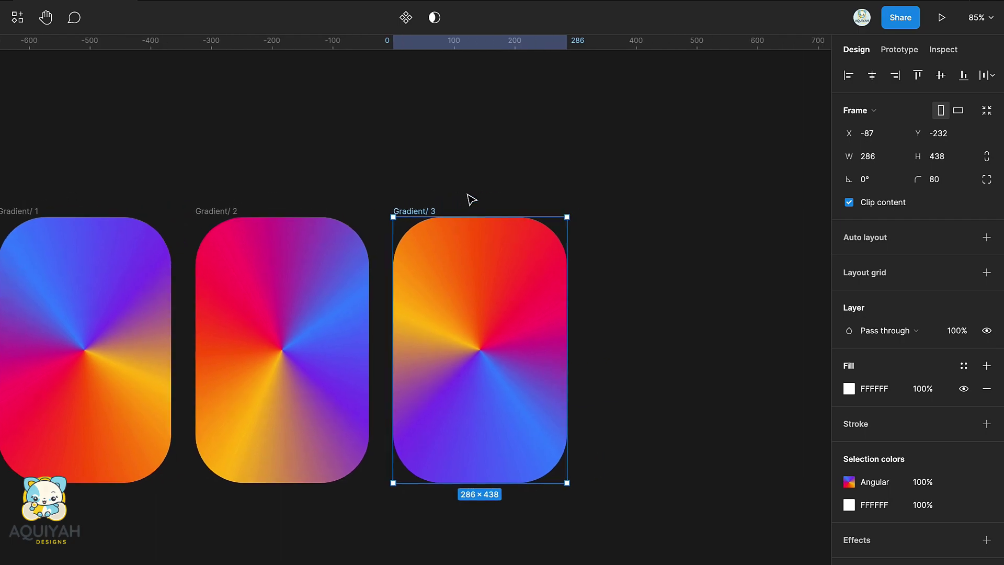
# Step: Duplicate Gradient/ 3 as Gradient/ 4 and rotate its circle to 90°
pyautogui.hotkey('ctrl', 'd')
pyautogui.scroll(-2, 512, 242)
pyautogui.hscroll(1, 512, 243)
pyautogui.click(621, 247)
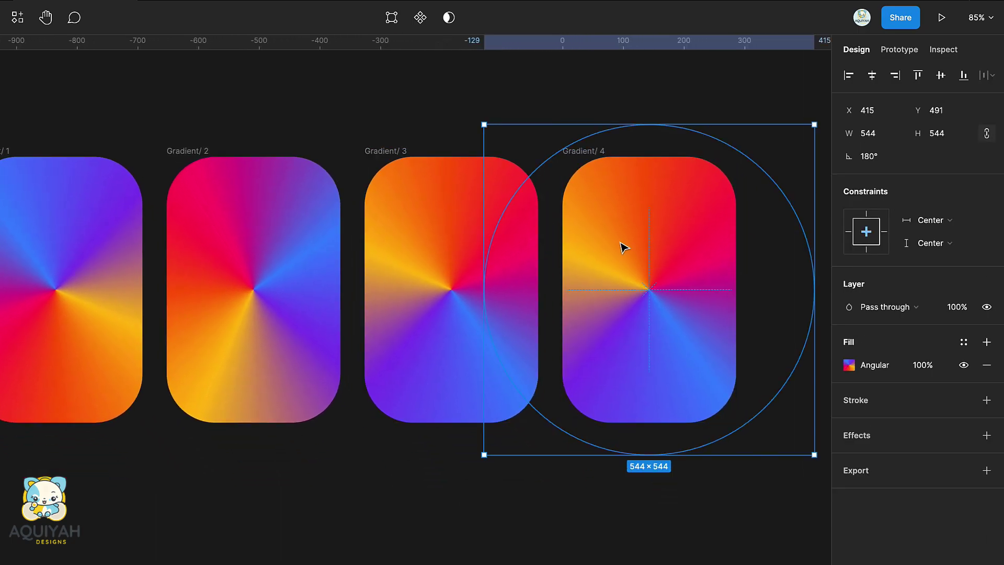
pyautogui.scroll(-4, 621, 247)
pyautogui.scroll(2, 624, 248)
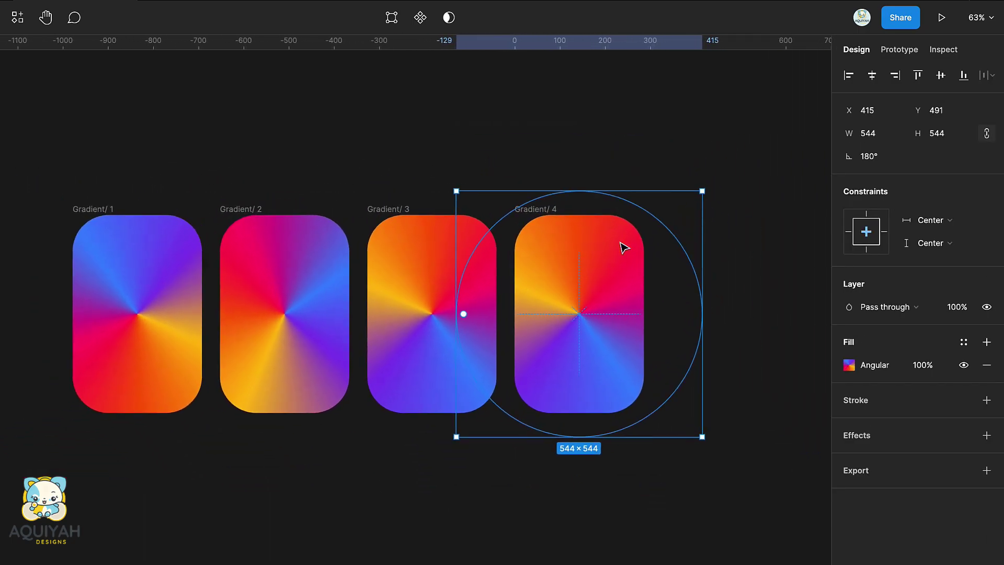
pyautogui.moveTo(705, 183); pyautogui.dragTo(732, 454)
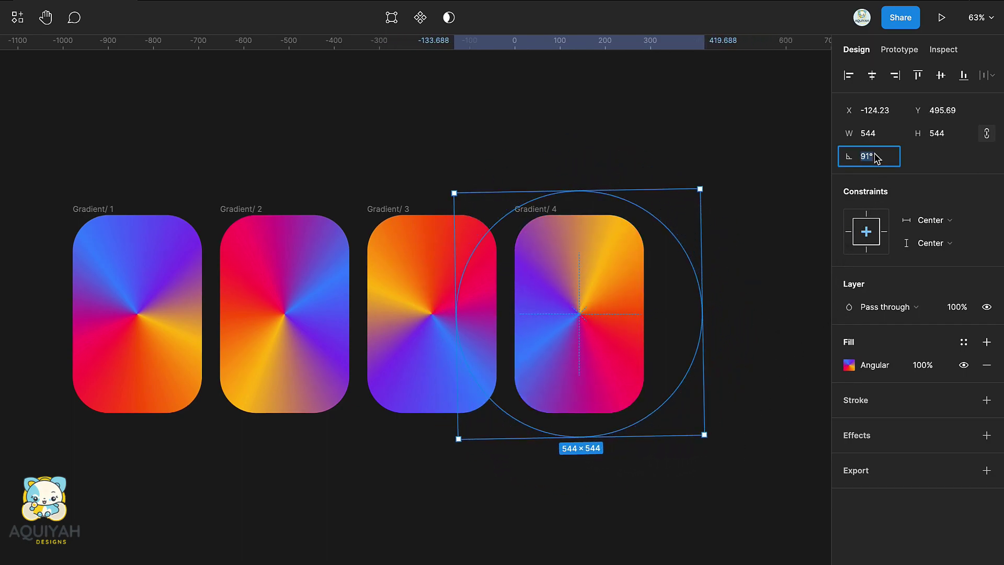
pyautogui.press('Return')
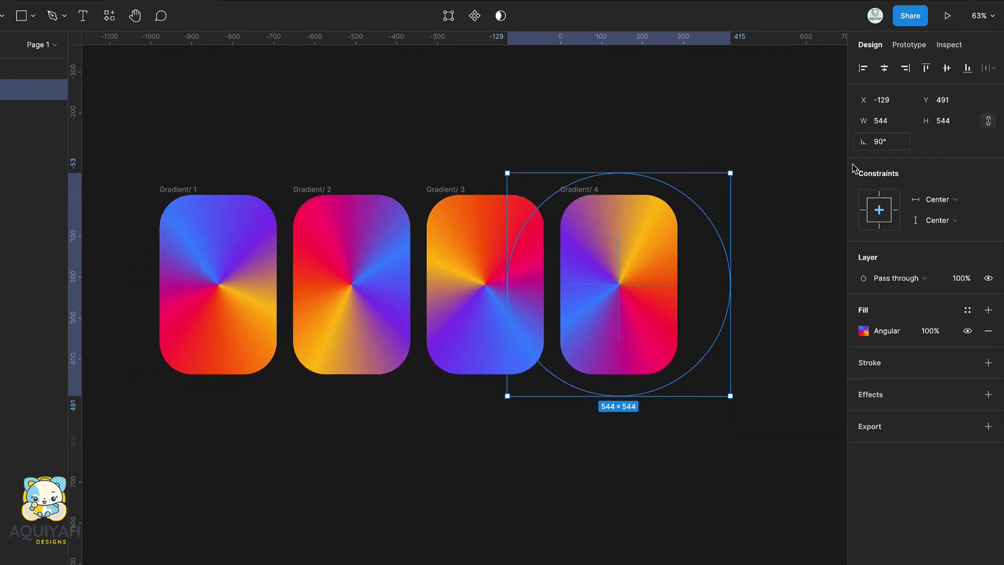
pyautogui.click(496, 164)
# Step: Select Gradient/ 1 through Gradient/ 4 and create a component set from them
pyautogui.click(239, 175)
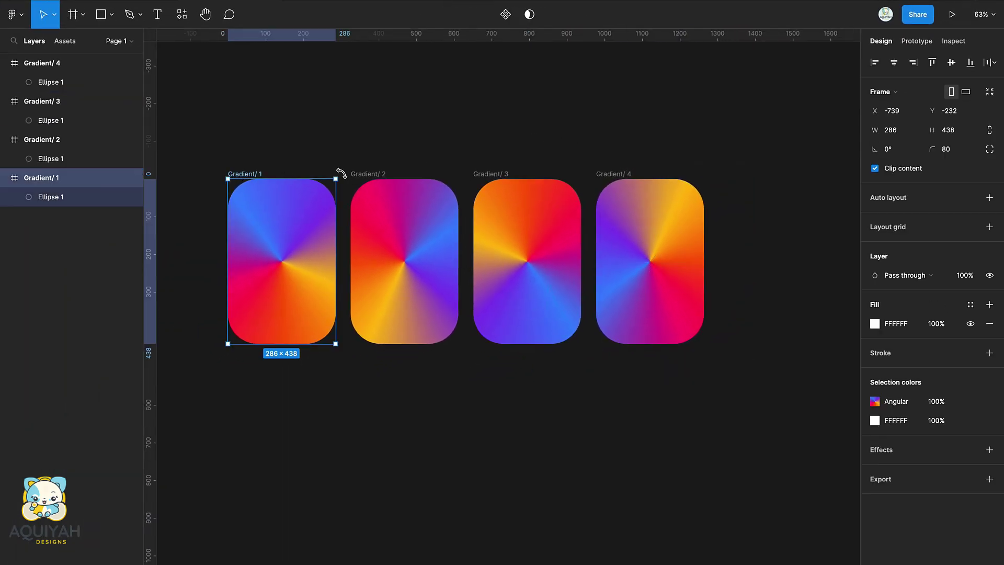
pyautogui.keyDown('shift'); pyautogui.click(358, 175); pyautogui.keyUp('shift')
pyautogui.keyDown('shift'); pyautogui.click(498, 178); pyautogui.keyUp('shift')
pyautogui.keyDown('shift'); pyautogui.click(601, 174); pyautogui.keyUp('shift')
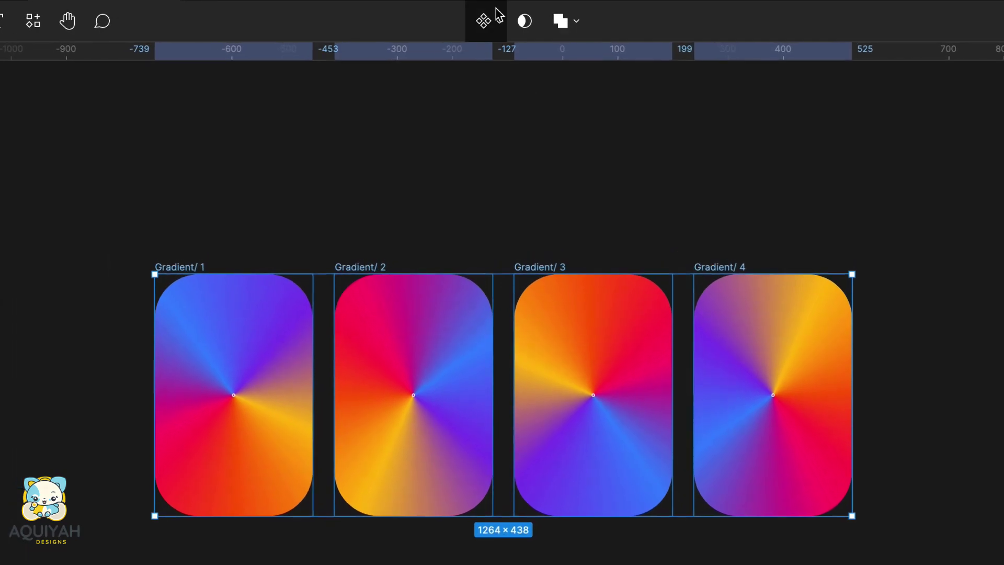
pyautogui.click(500, 20)
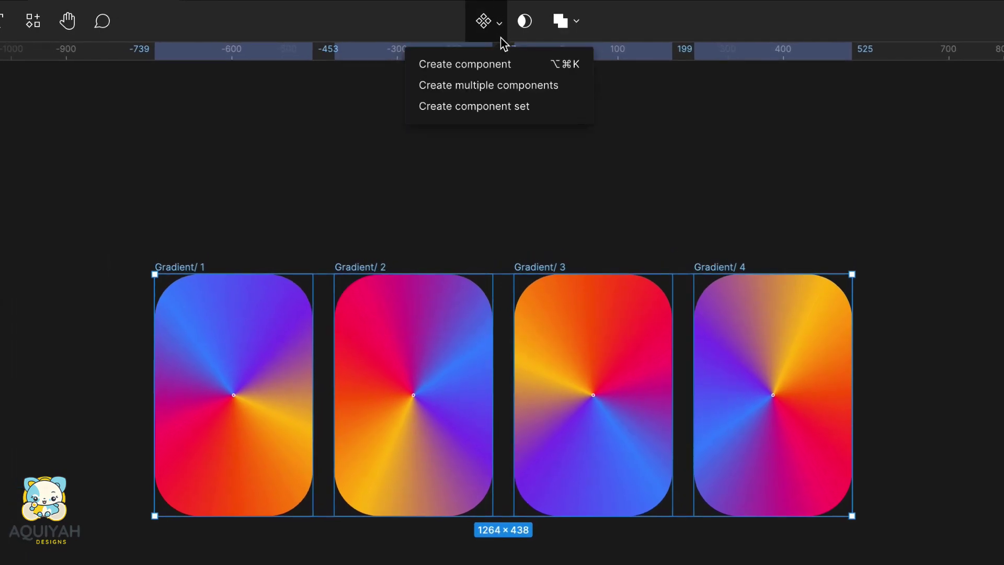
pyautogui.click(507, 112)
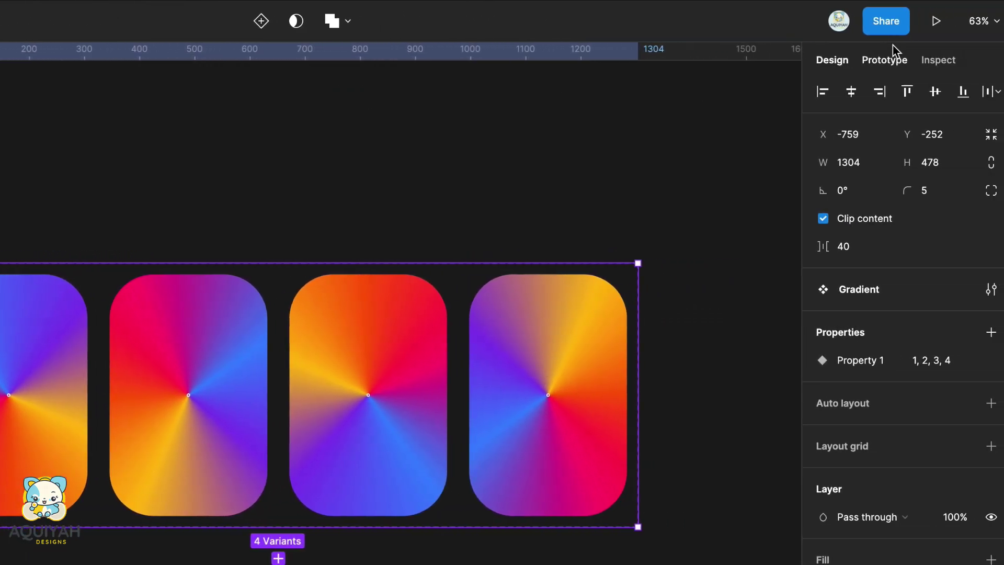
# Step: In Prototype mode, connect variant 1 to variant 2 with an After delay trigger of 1ms
pyautogui.click(885, 60)
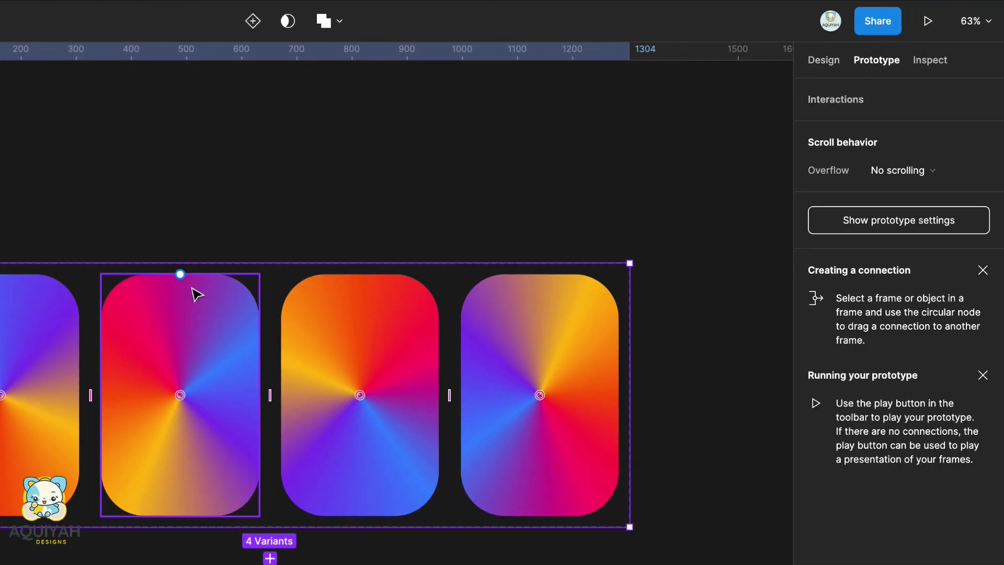
pyautogui.click(56, 327)
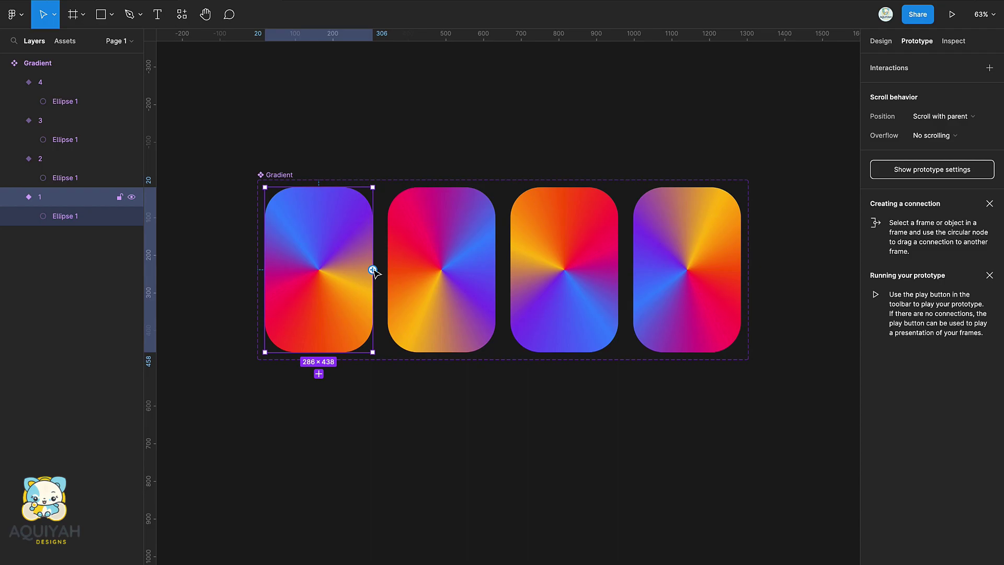
pyautogui.moveTo(394, 274); pyautogui.dragTo(399, 271)
pyautogui.click(753, 119)
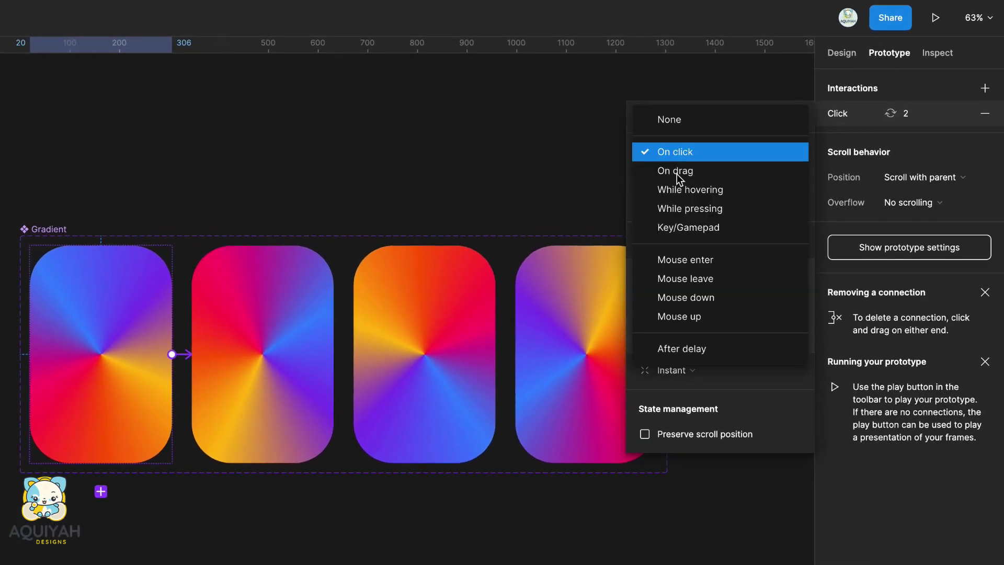
pyautogui.click(660, 349)
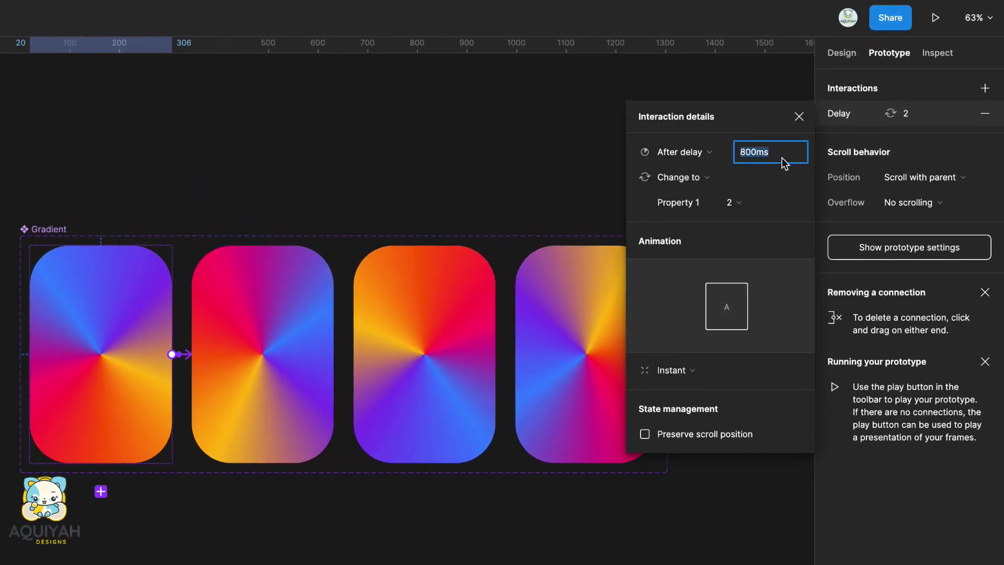
# Step: Set the transition to Smart animate, Ease out, 1200ms
pyautogui.click(706, 365)
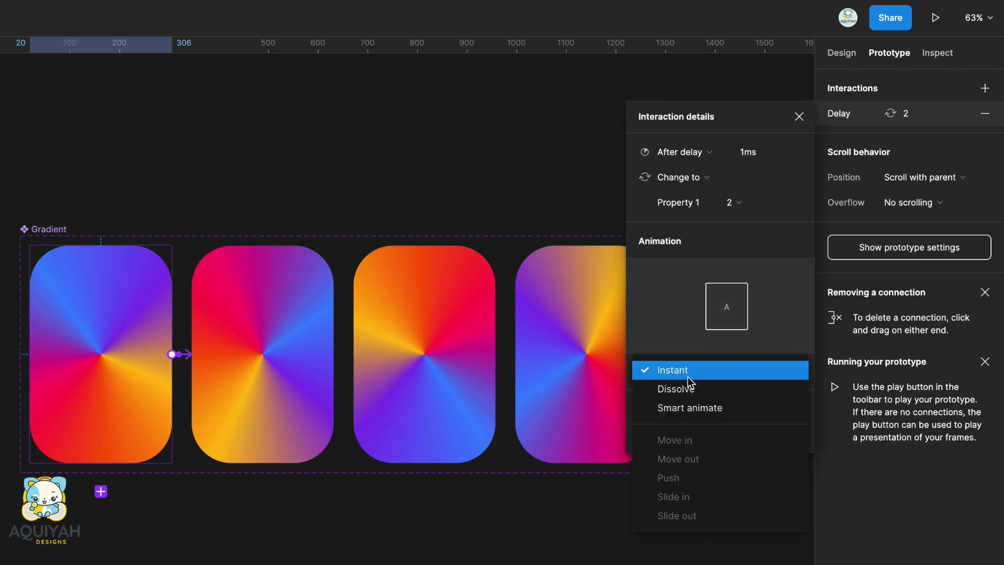
pyautogui.click(680, 405)
pyautogui.hscroll(2, 492, 434)
pyautogui.click(792, 397)
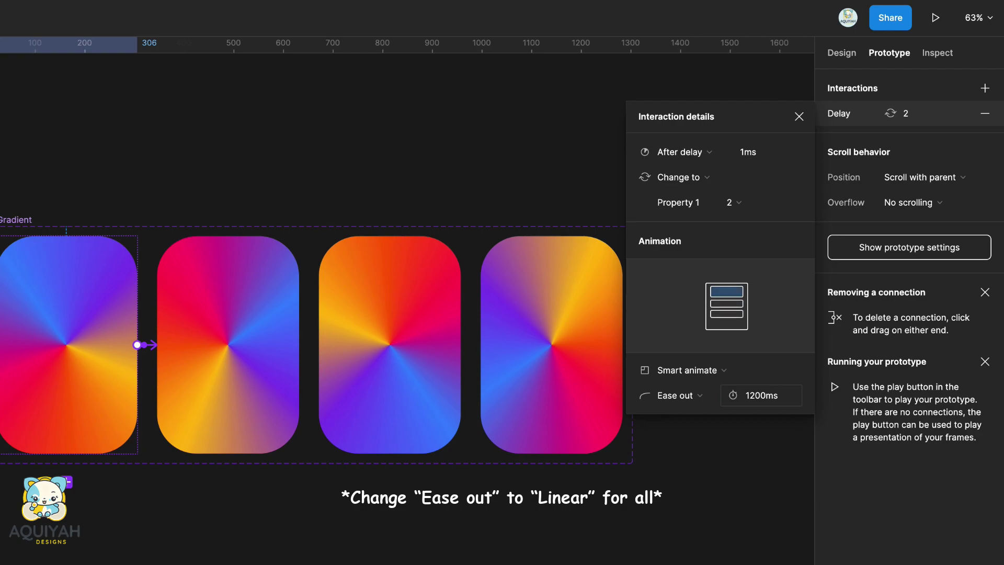
pyautogui.click(286, 336)
# Step: Connect variant 2 to variant 3 and variant 3 to variant 4, each triggered After delay
pyautogui.moveTo(299, 345); pyautogui.dragTo(353, 352)
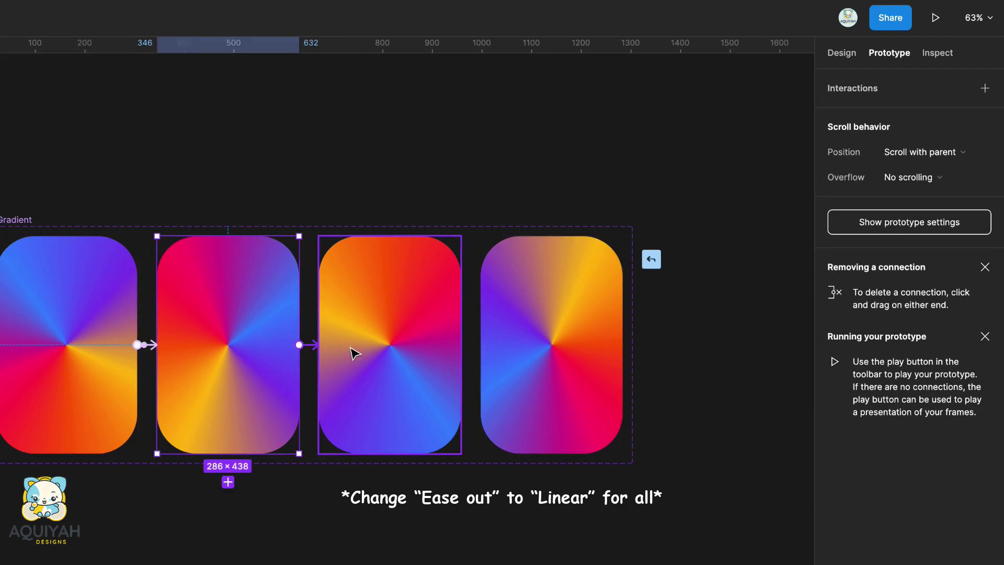
pyautogui.click(696, 153)
pyautogui.click(688, 348)
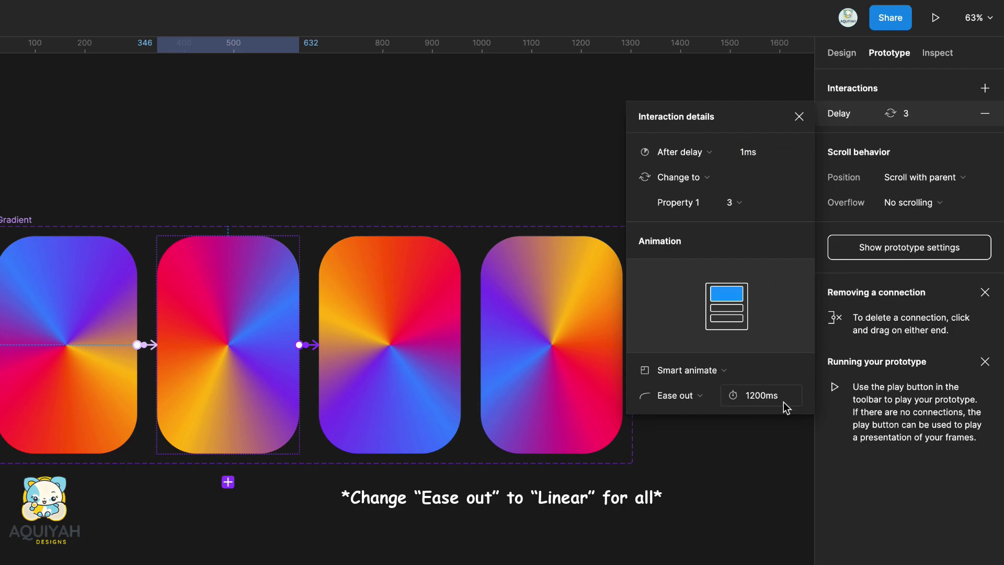
pyautogui.click(400, 357)
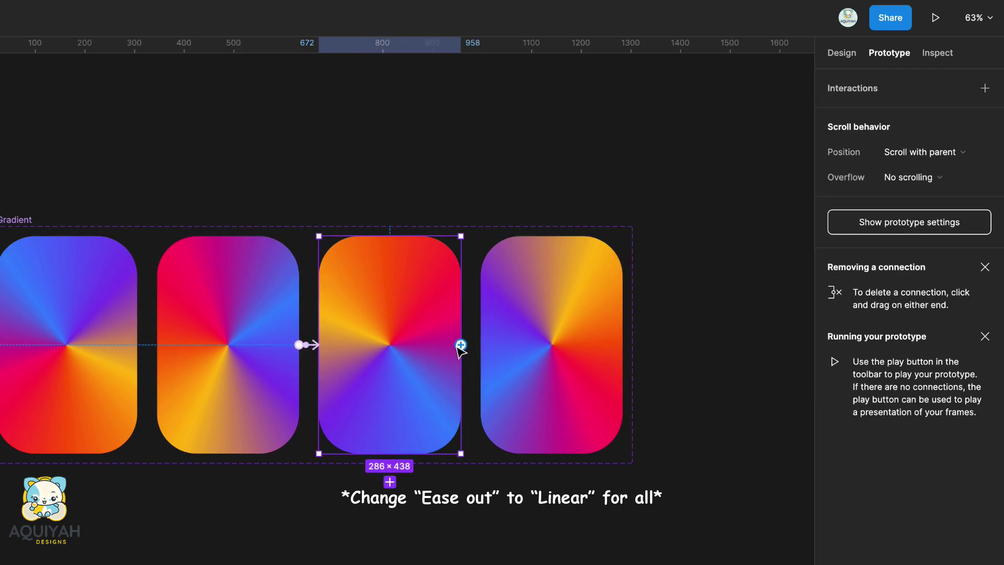
pyautogui.moveTo(460, 345); pyautogui.dragTo(495, 351)
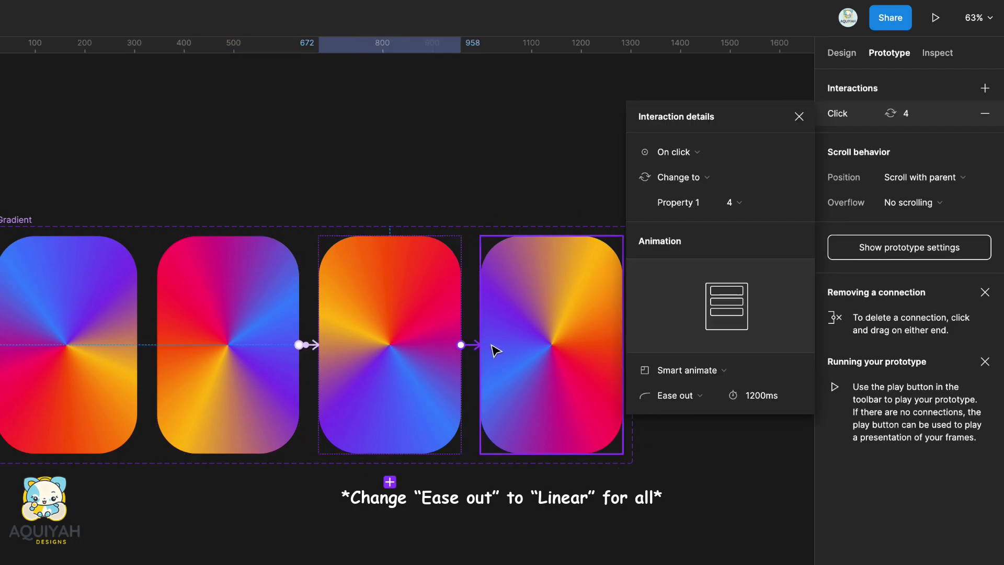
pyautogui.click(684, 152)
pyautogui.click(678, 347)
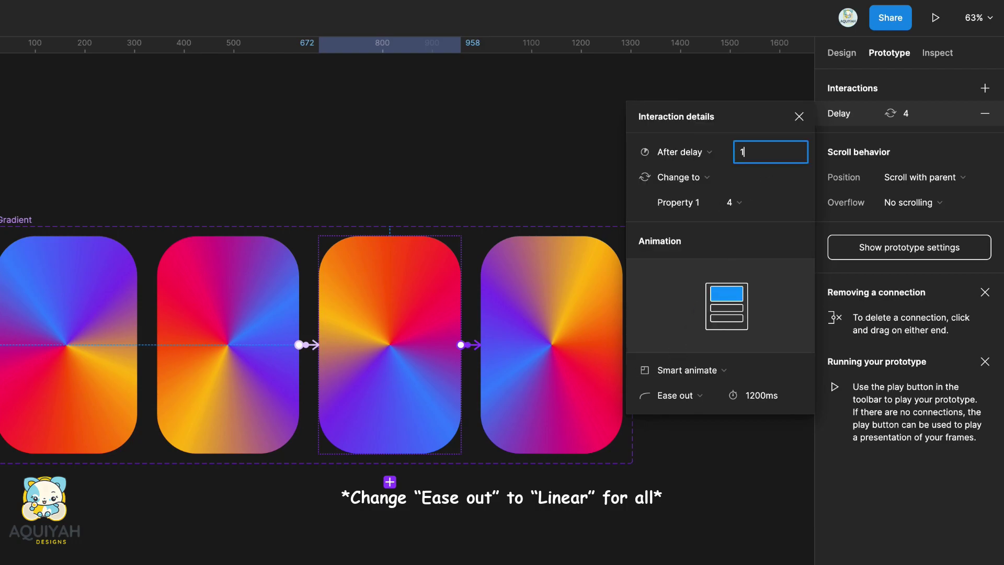
# Step: Connect variant 4 back to variant 1 with an After delay trigger
pyautogui.click(527, 297)
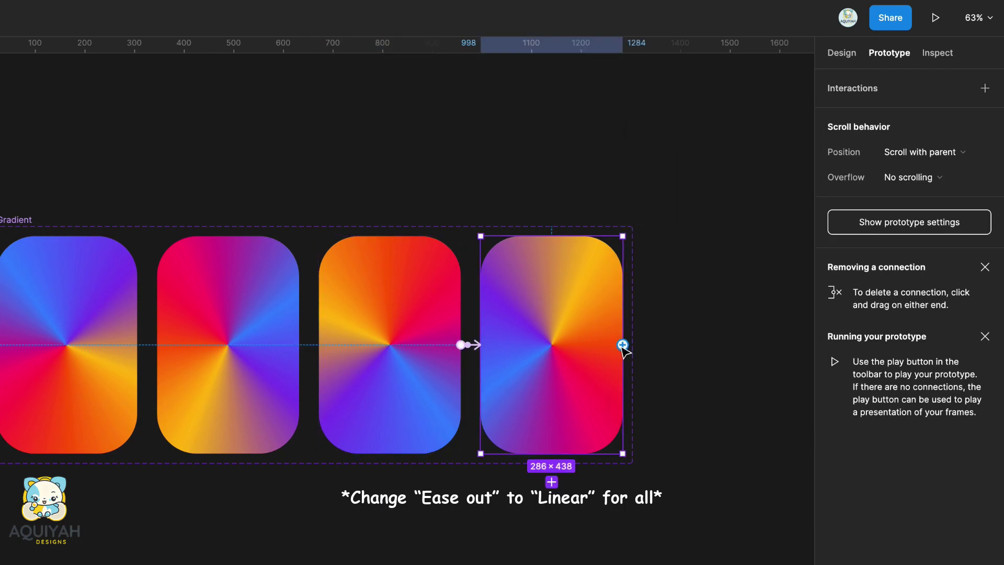
pyautogui.moveTo(623, 345); pyautogui.dragTo(131, 363)
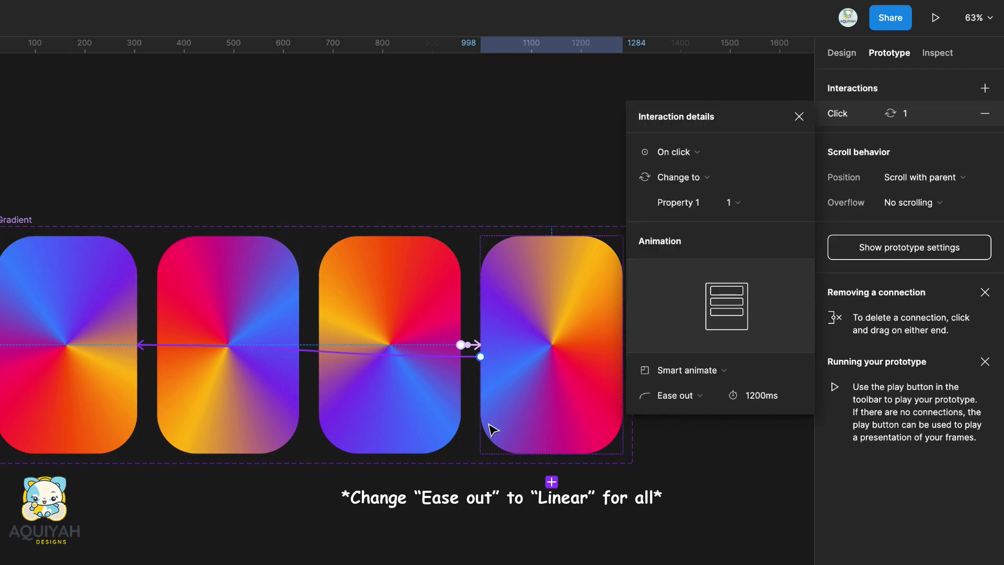
pyautogui.click(678, 153)
pyautogui.click(677, 347)
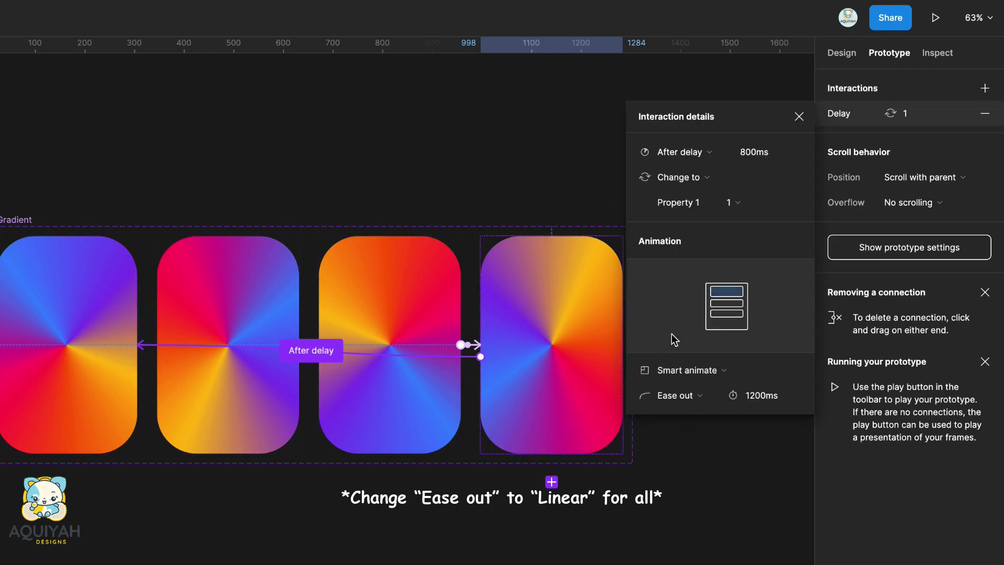
pyautogui.click(418, 120)
pyautogui.scroll(-1, 417, 128)
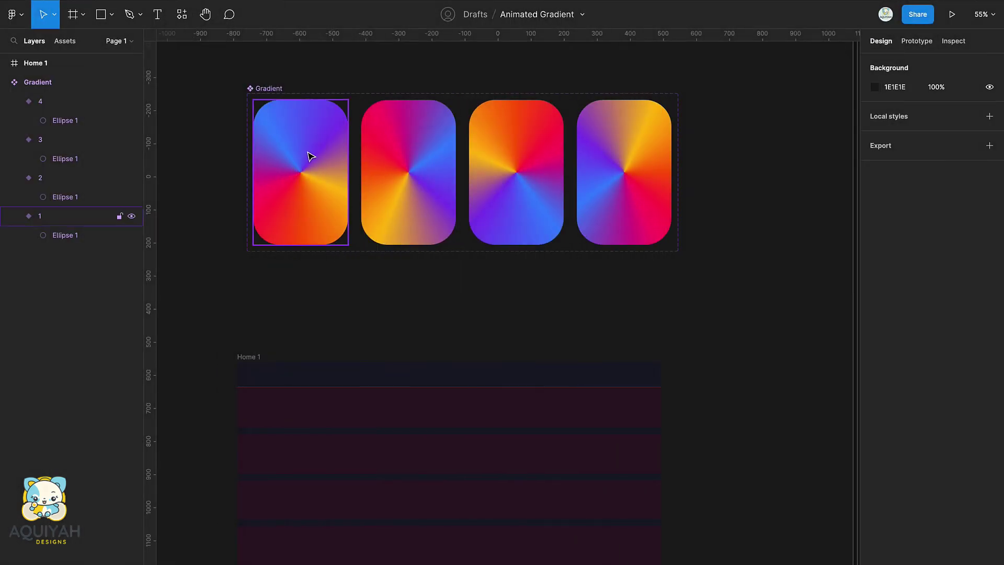
# Step: Copy variant 1 outside the set, detach the instance and ungroup it down to the ellipse
pyautogui.click(311, 156)
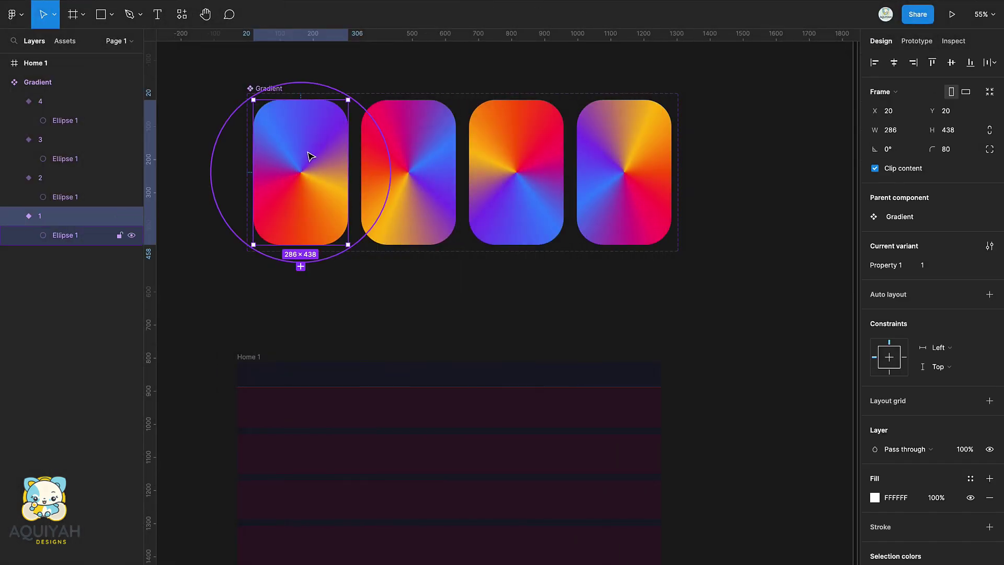
pyautogui.moveTo(312, 156); pyautogui.dragTo(381, 446)
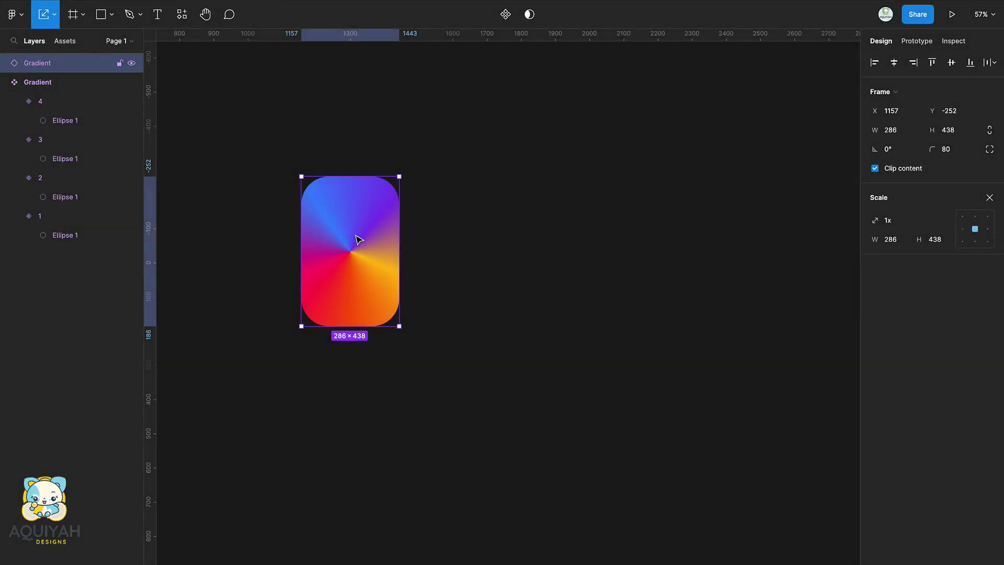
pyautogui.rightClick(358, 240)
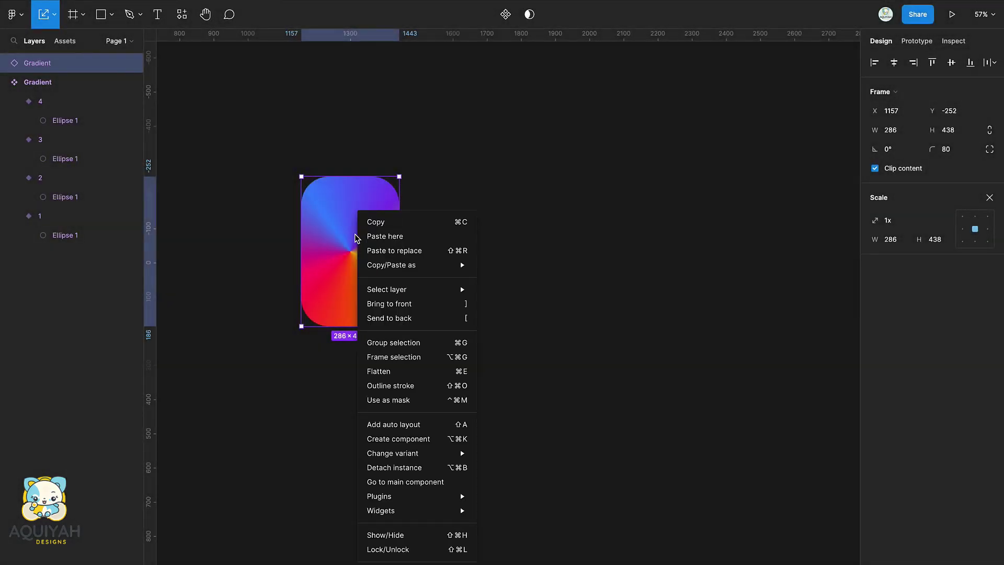
pyautogui.click(429, 471)
pyautogui.rightClick(307, 174)
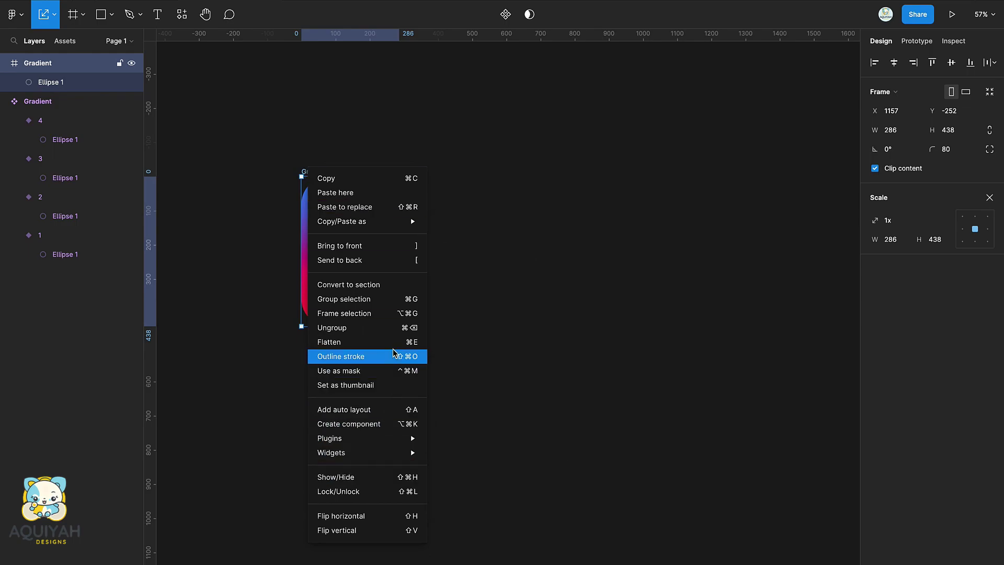
pyautogui.click(391, 332)
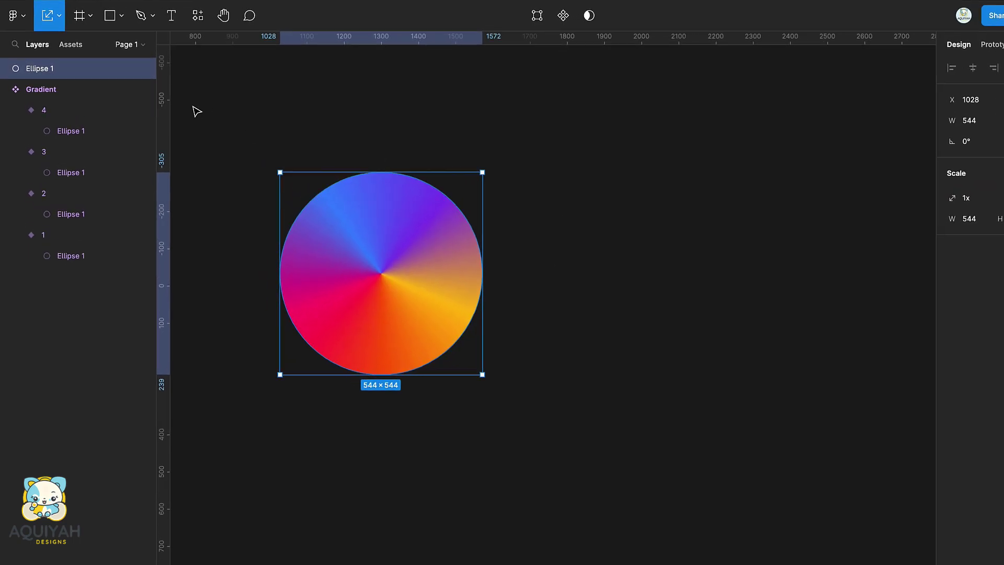
# Step: Rename the ellipse 'gradient circle' and wrap it in its own frame, Gradient circle/1
pyautogui.doubleClick(68, 97)
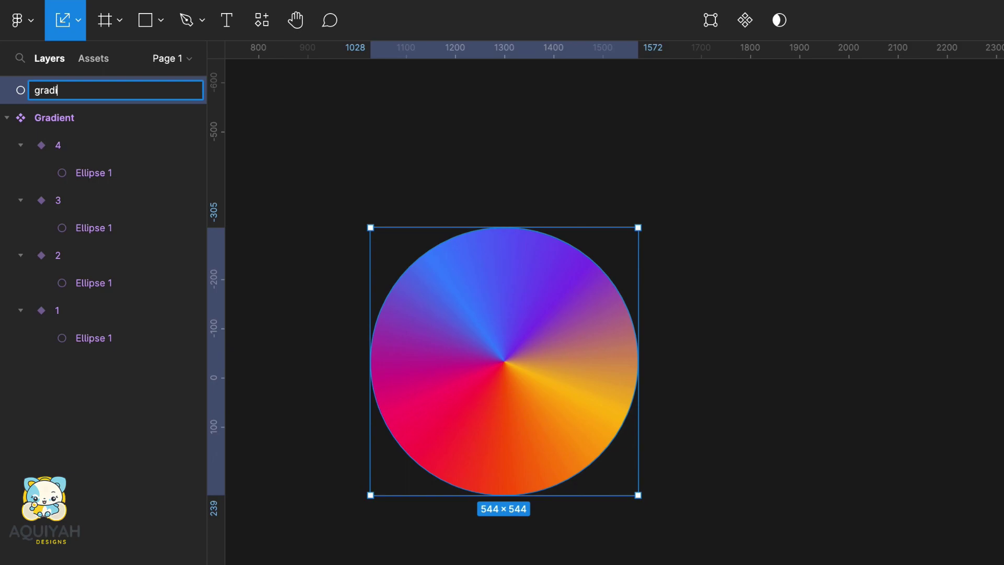
pyautogui.write('gradient circle')
pyautogui.press('Return')
pyautogui.hotkey('ctrl', 'alt', 'g')
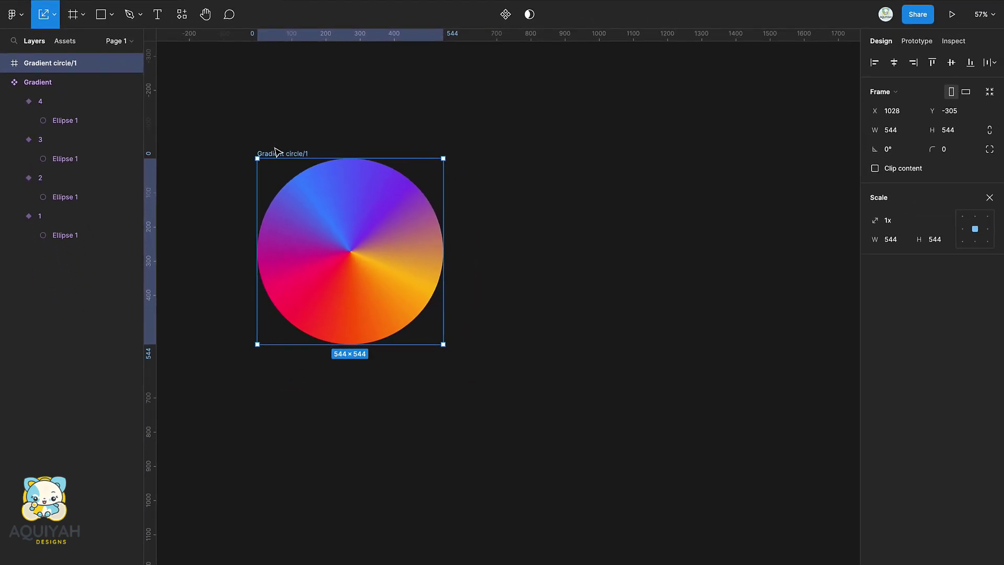
# Step: Duplicate the Gradient circle/1 frame and rotate the copy's circle to -90°
pyautogui.hotkey('ctrl', 'd')
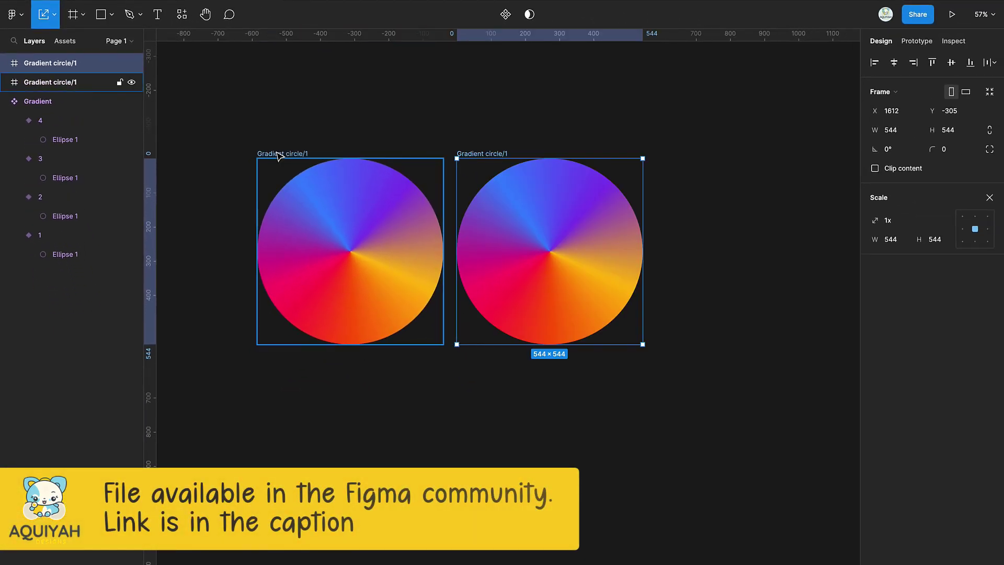
pyautogui.click(506, 188)
pyautogui.hscroll(2, 612, 193)
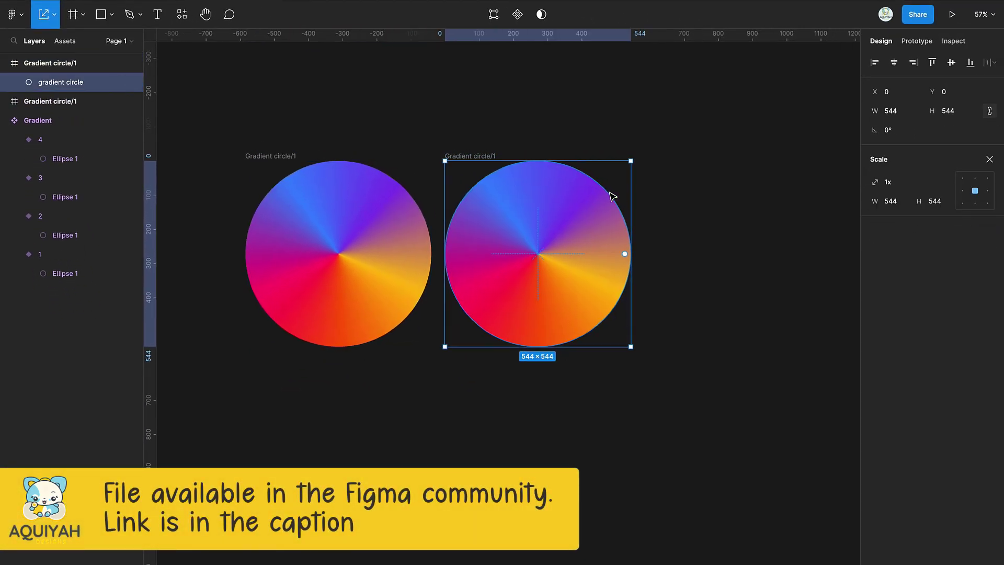
pyautogui.moveTo(602, 166); pyautogui.dragTo(592, 356)
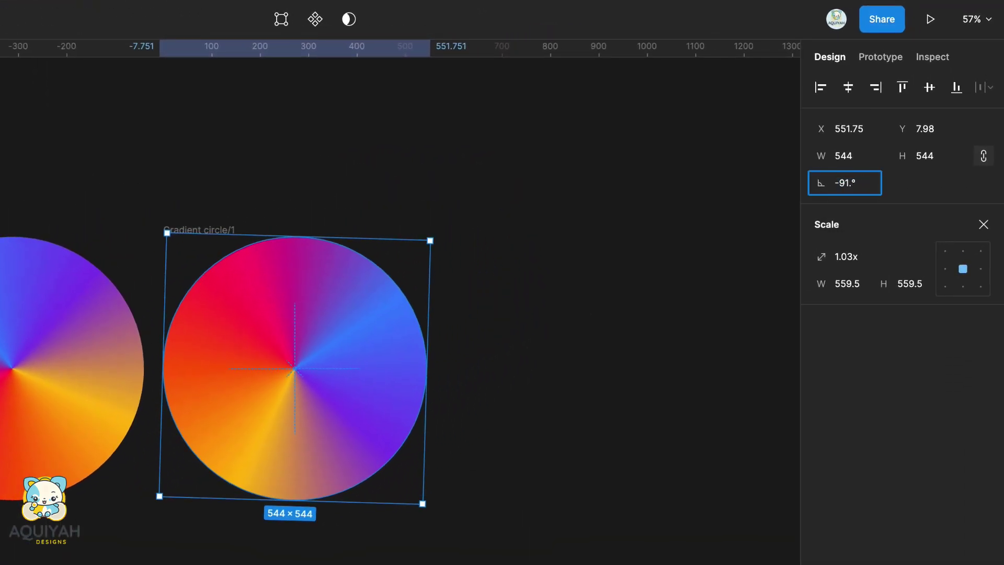
pyautogui.press('Return')
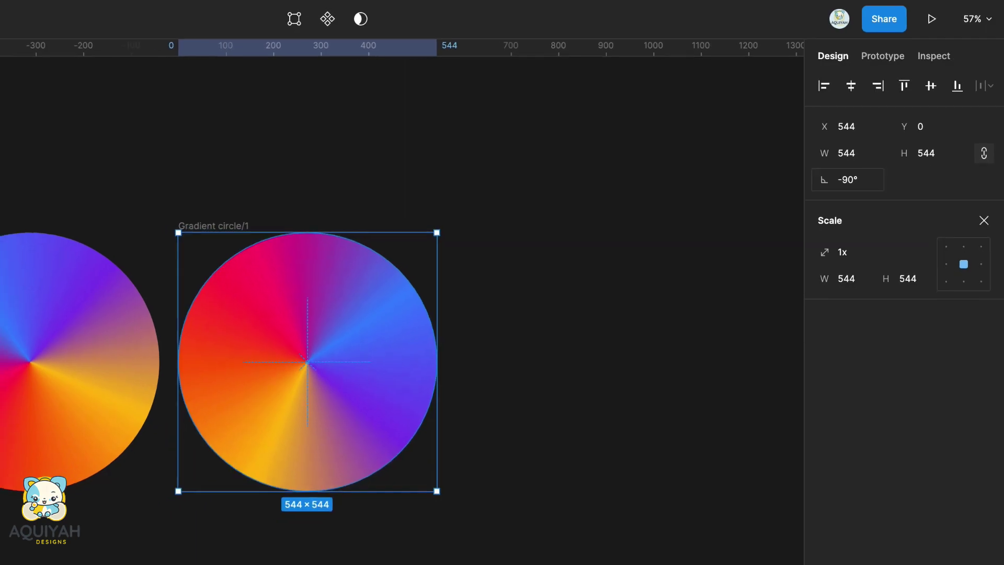
pyautogui.click(485, 237)
pyautogui.click(182, 230)
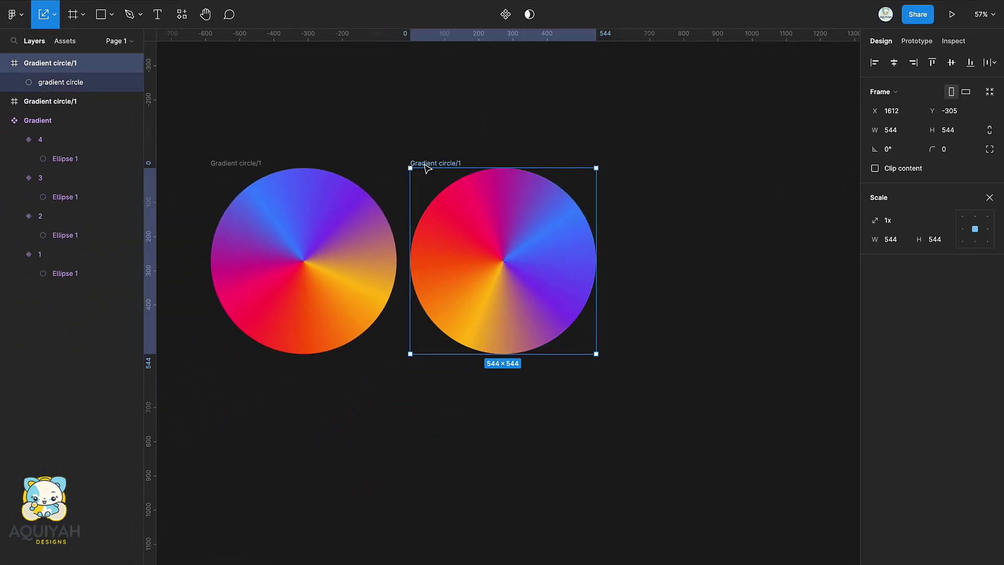
# Step: Duplicate the second frame and rotate the newest circle to 180°
pyautogui.hotkey('ctrl', 'd')
pyautogui.click(645, 218)
pyautogui.hscroll(3, 648, 217)
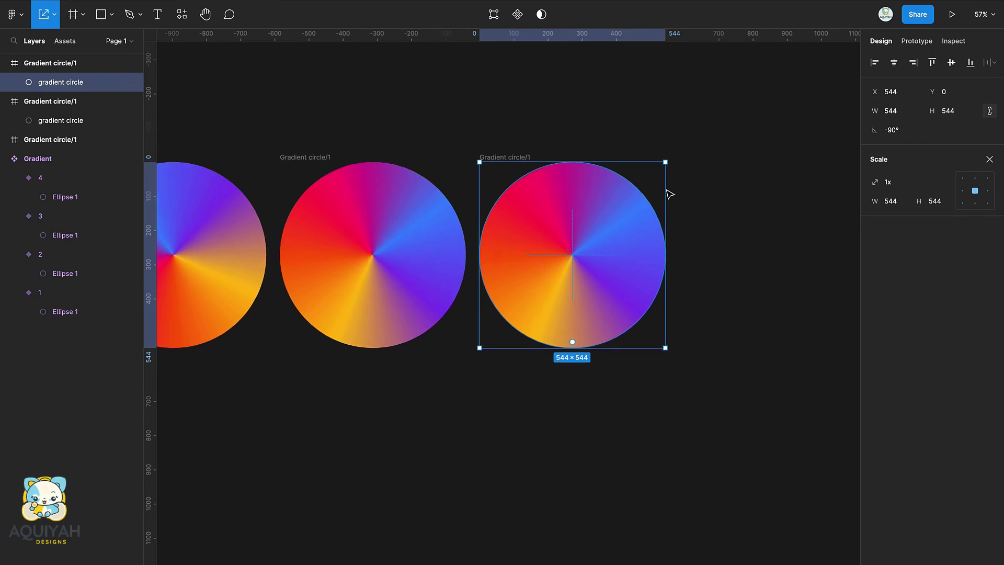
pyautogui.press('v')
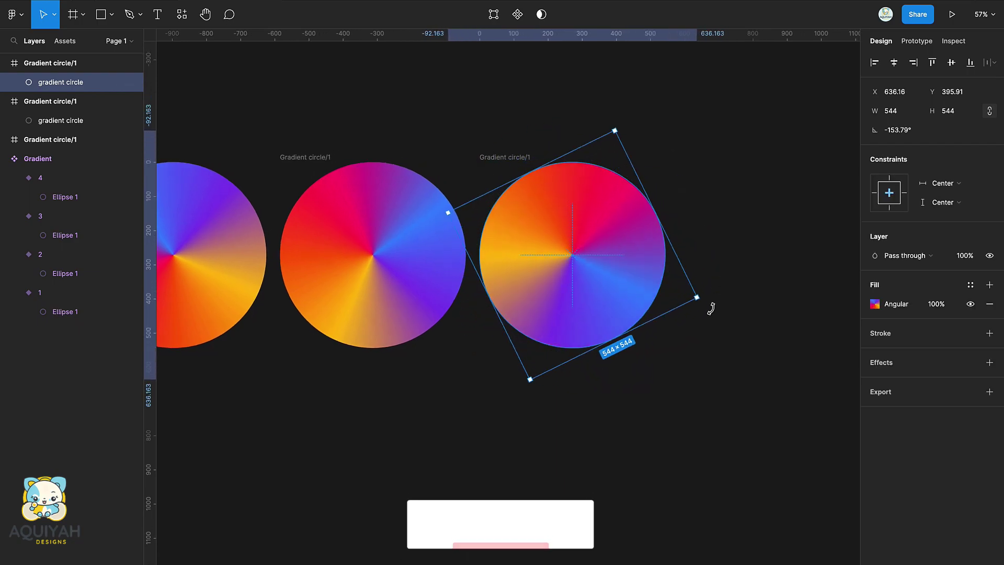
pyautogui.moveTo(711, 308); pyautogui.dragTo(668, 352)
pyautogui.click(915, 133)
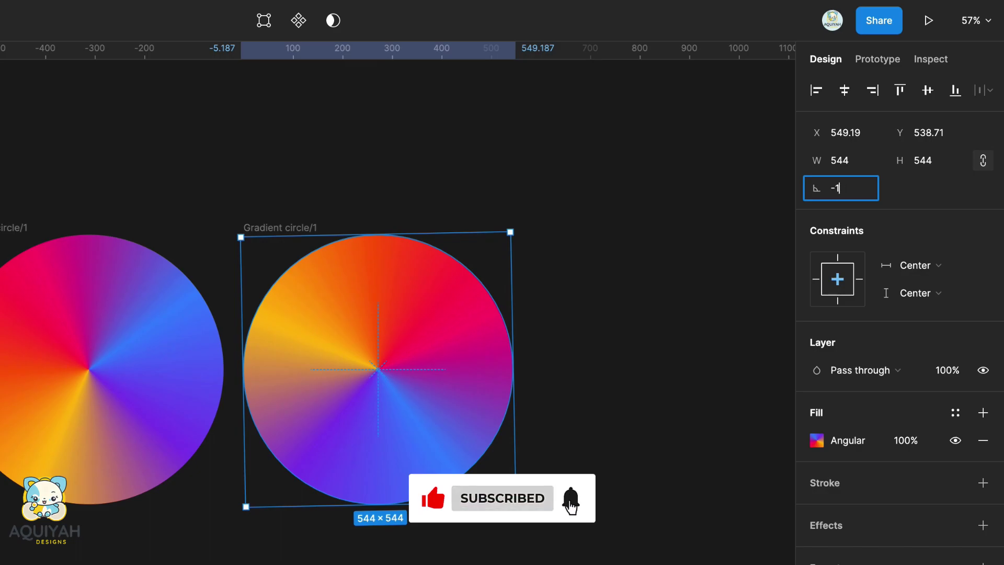
pyautogui.press('Return')
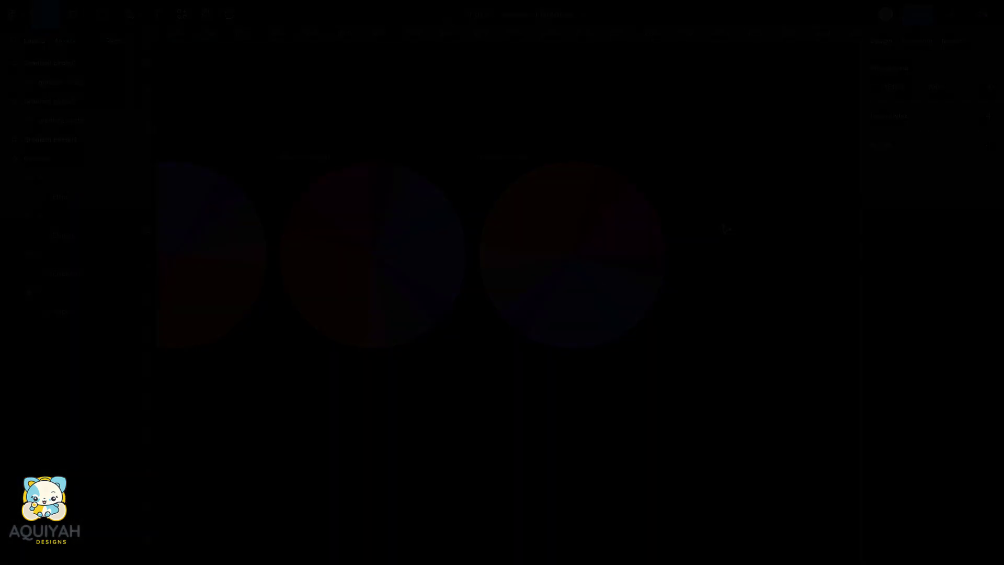
pyautogui.scroll(-2, 726, 229)
# Step: Duplicate the third gradient circle frame and rotate the fourth frame's circle to 90°
pyautogui.click(562, 171)
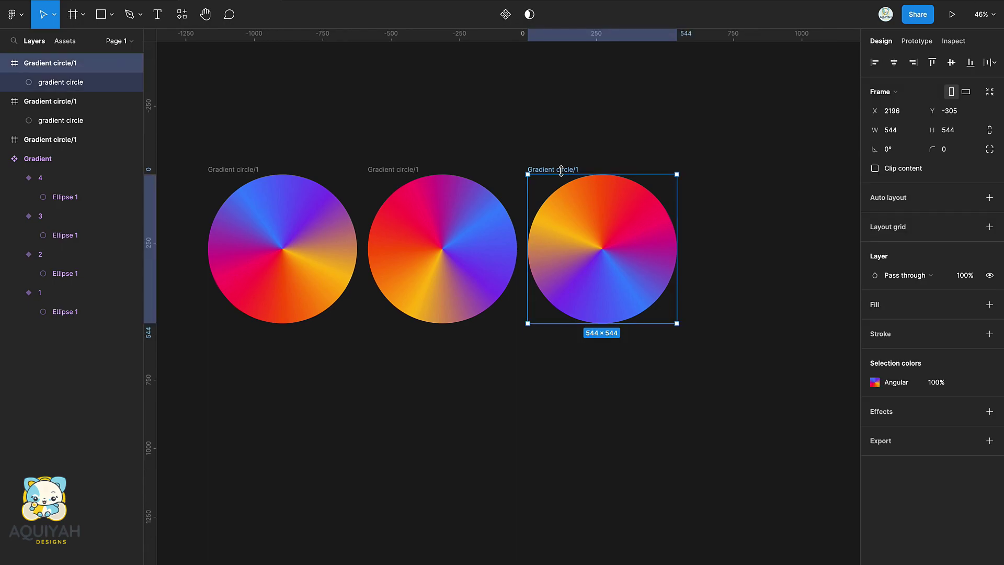
pyautogui.hotkey('ctrl', 'd')
pyautogui.hscroll(4, 576, 186)
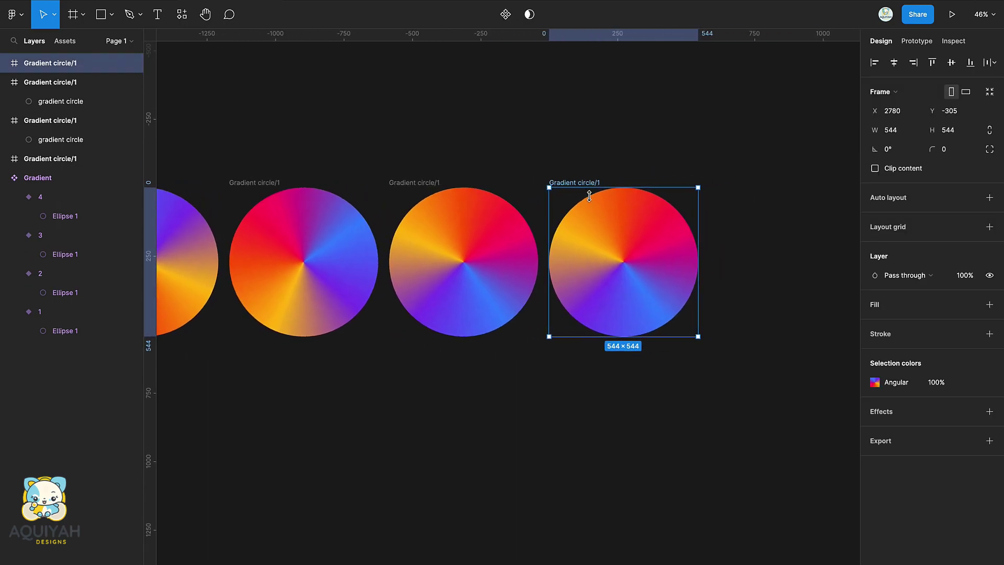
pyautogui.click(610, 231)
pyautogui.hscroll(4, 610, 231)
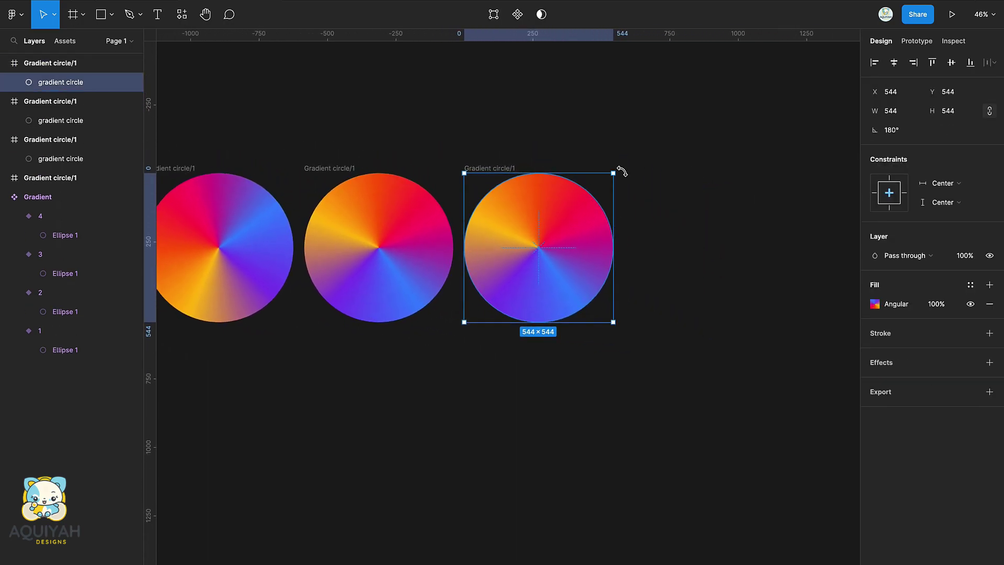
pyautogui.moveTo(621, 170); pyautogui.dragTo(629, 338)
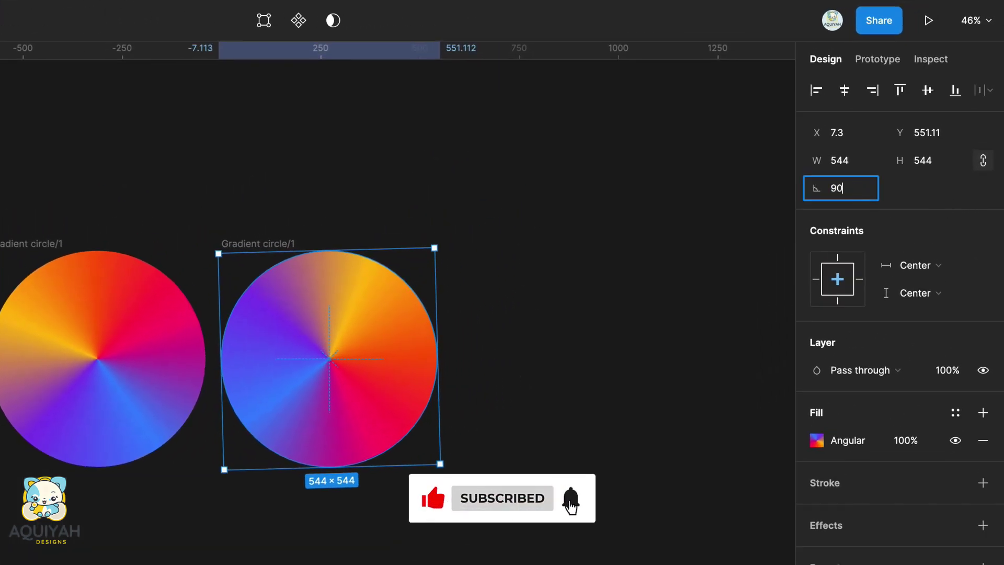
pyautogui.write('90')
pyautogui.press('Return')
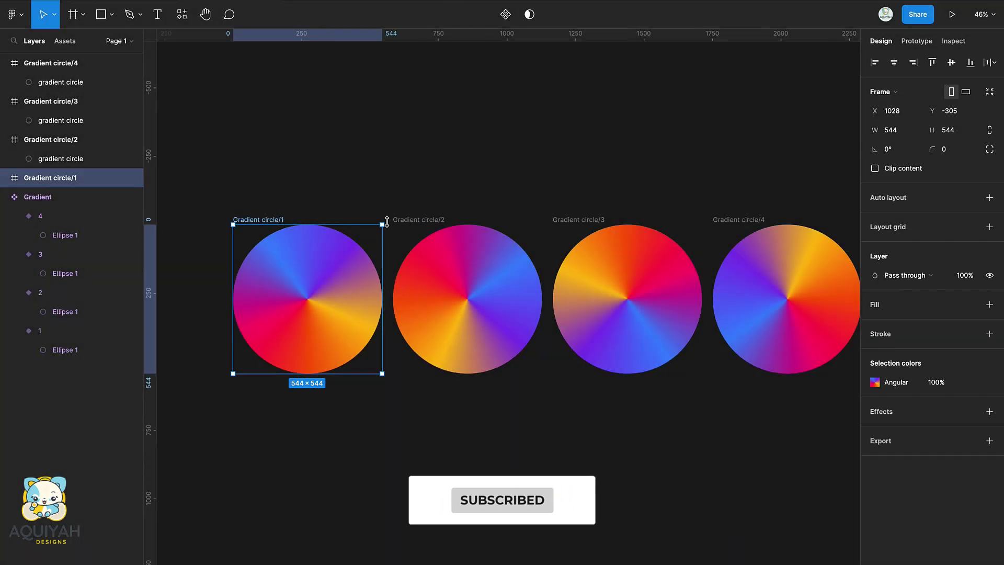
# Step: Select all four frames, Gradient circle/1 through /4, and bring up the component options
pyautogui.keyDown('shift'); pyautogui.click(425, 220); pyautogui.keyUp('shift')
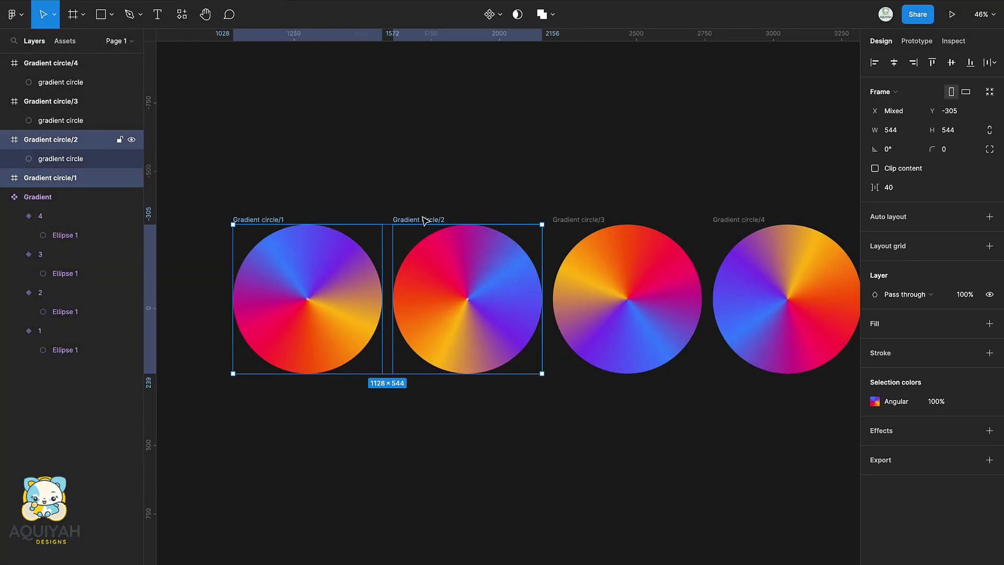
pyautogui.keyDown('shift'); pyautogui.click(595, 219); pyautogui.keyUp('shift')
pyautogui.keyDown('shift'); pyautogui.click(735, 223); pyautogui.keyUp('shift')
pyautogui.hscroll(2, 735, 224)
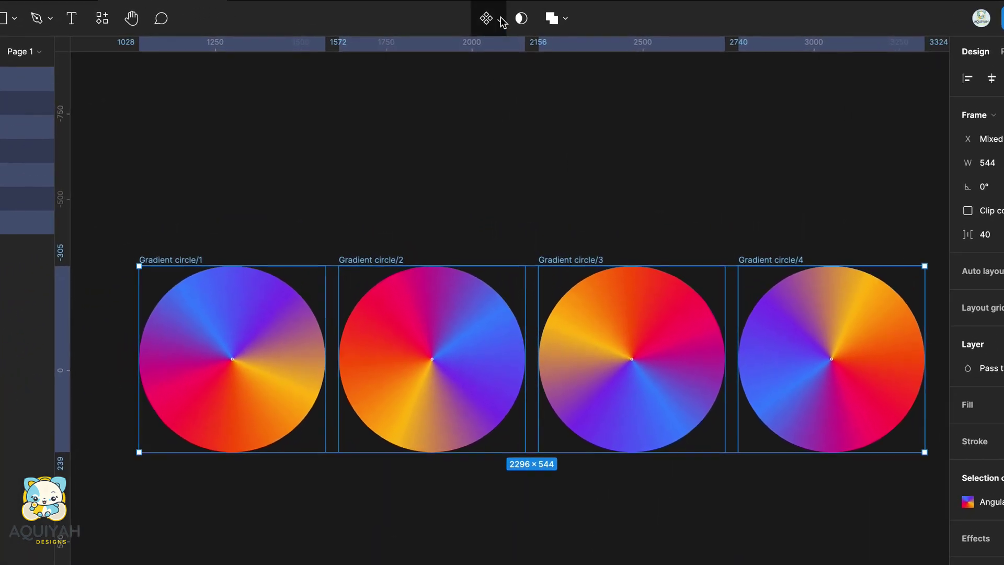
pyautogui.click(498, 14)
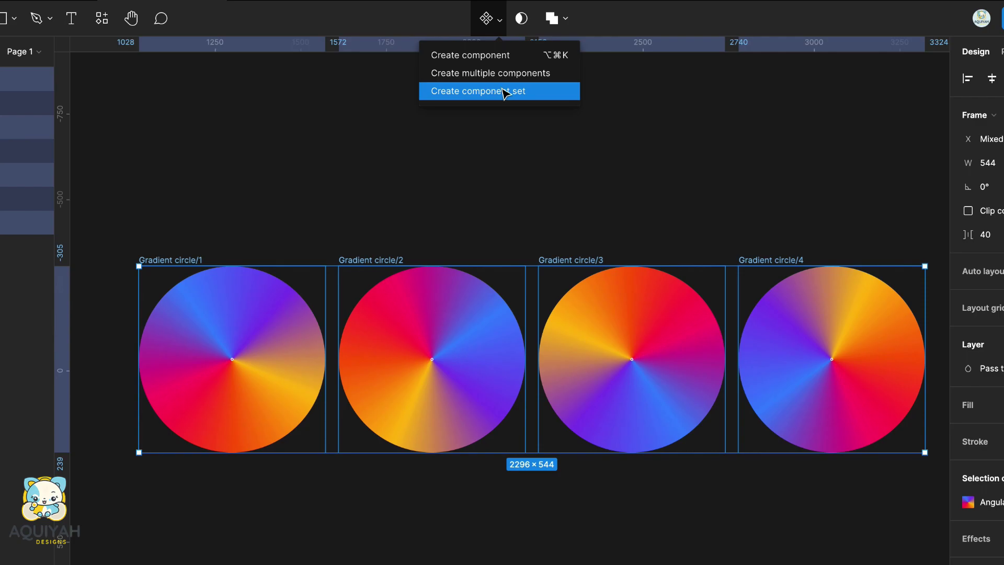
# Step: Create the component set and link variant 1 to variant 2 with an After delay trigger
pyautogui.click(503, 93)
pyautogui.click(913, 51)
pyautogui.click(226, 332)
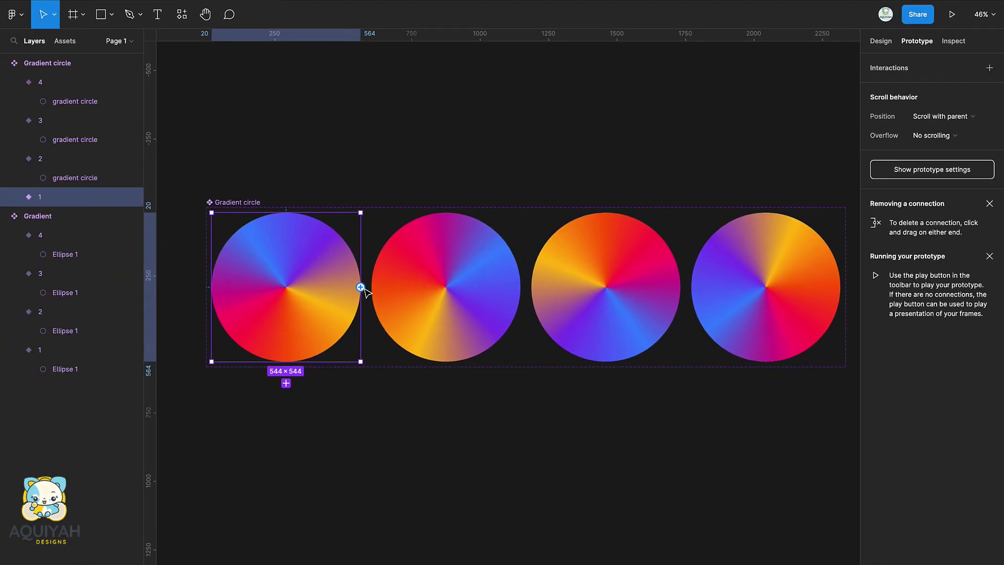
pyautogui.moveTo(360, 287); pyautogui.dragTo(518, 246)
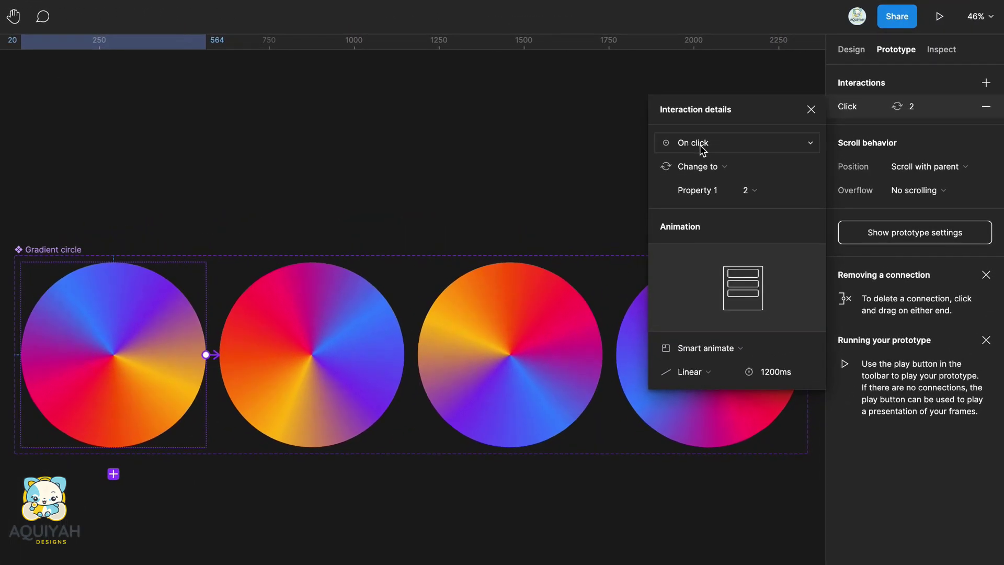
pyautogui.click(759, 122)
pyautogui.click(757, 271)
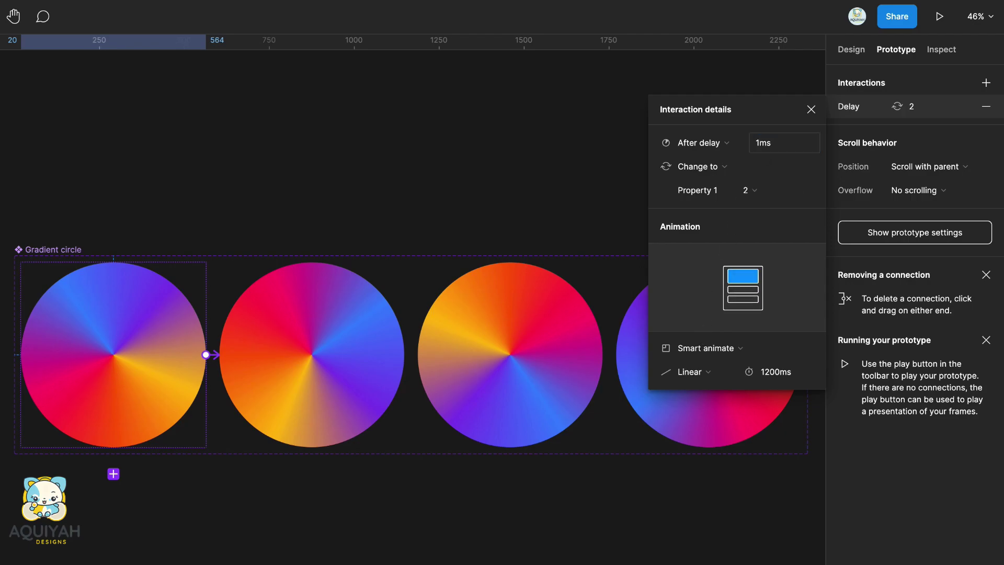
# Step: Link variant 2 to variant 3 and variant 3 to variant 4, each triggered After delay
pyautogui.click(255, 404)
pyautogui.moveTo(469, 370); pyautogui.dragTo(470, 370)
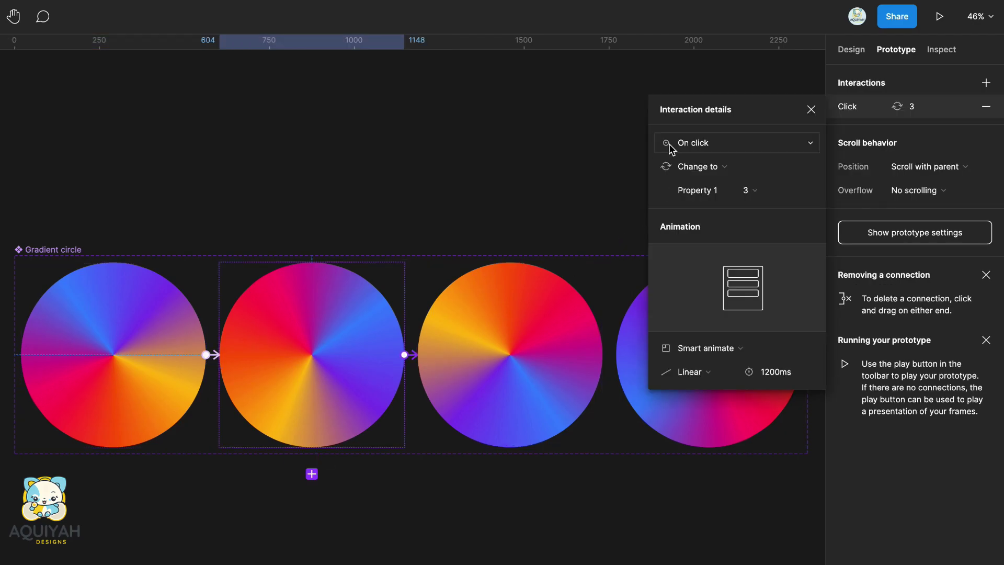
pyautogui.click(673, 144)
pyautogui.click(686, 325)
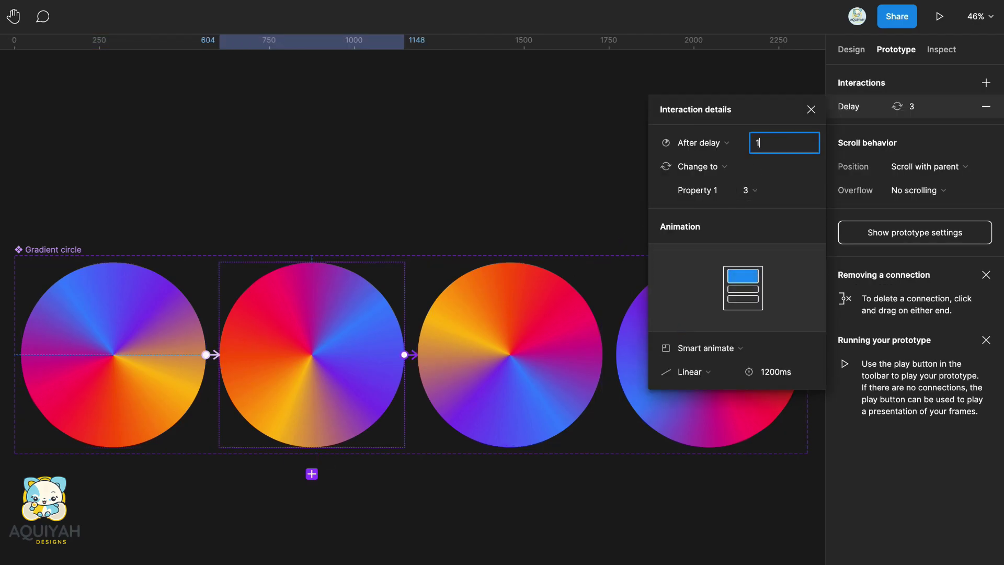
pyautogui.click(578, 314)
pyautogui.hscroll(2, 580, 315)
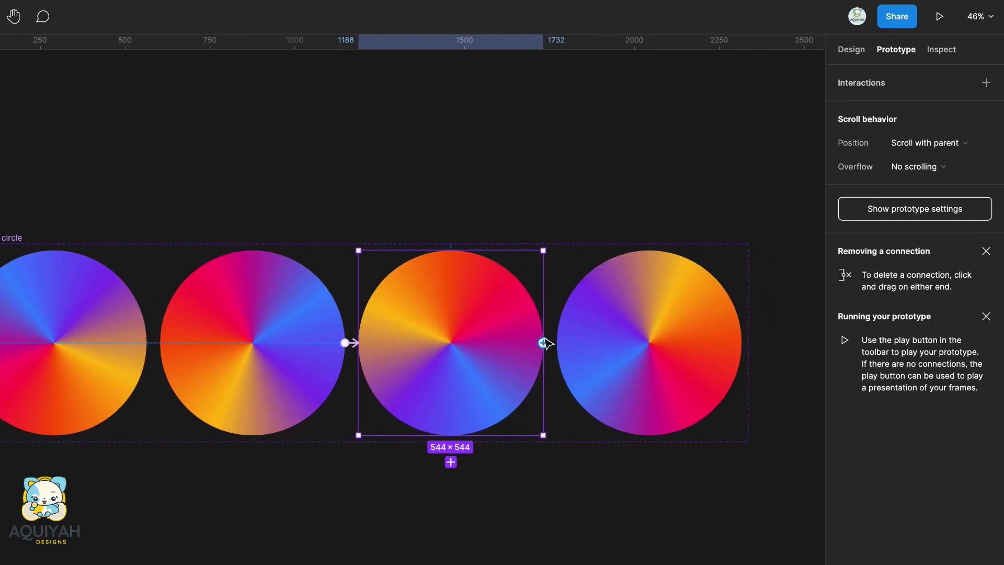
pyautogui.moveTo(611, 353); pyautogui.dragTo(612, 354)
pyautogui.click(714, 142)
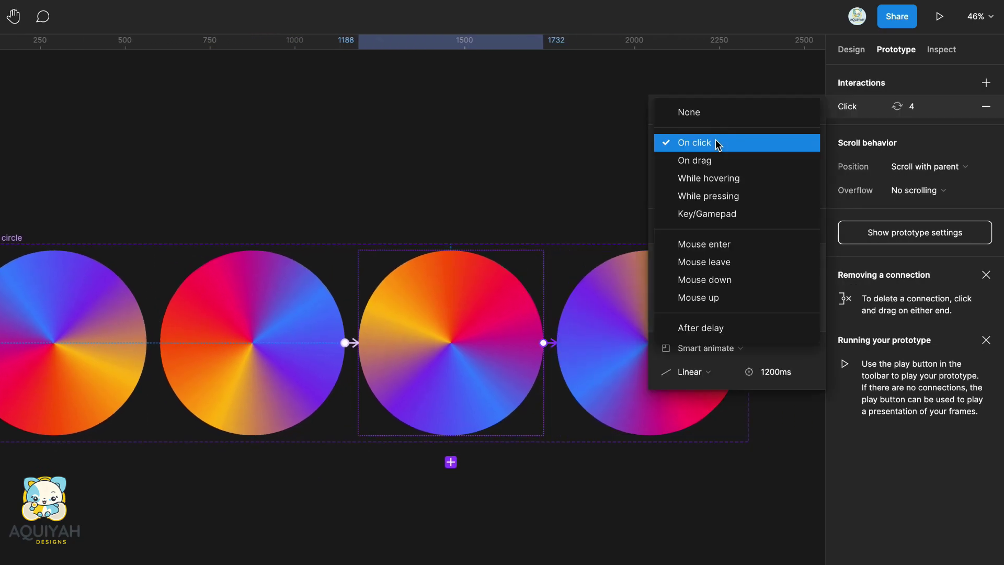
pyautogui.click(709, 325)
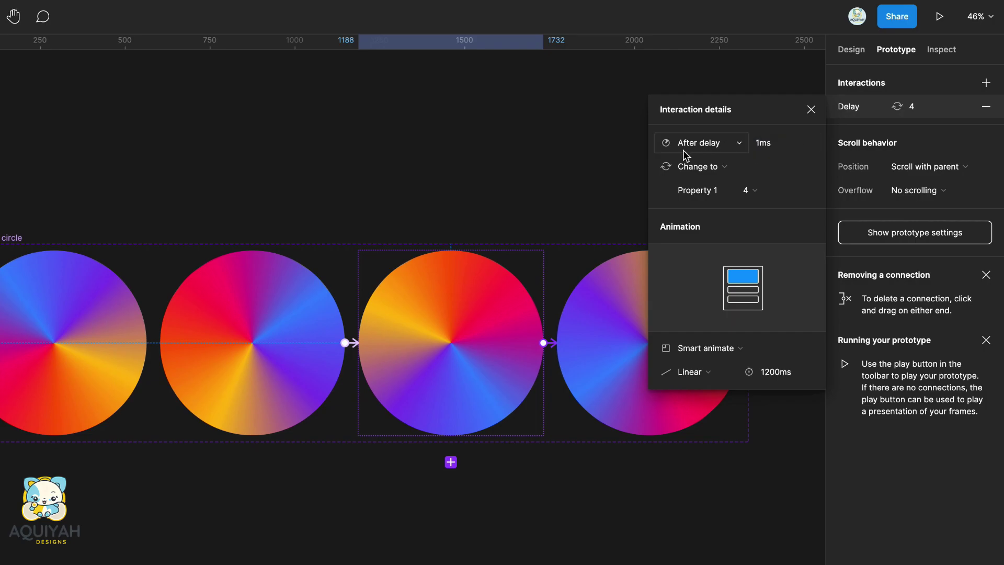
# Step: Loop variant 4 back to variant 1 After delay, then draw a new frame below the circles
pyautogui.click(619, 355)
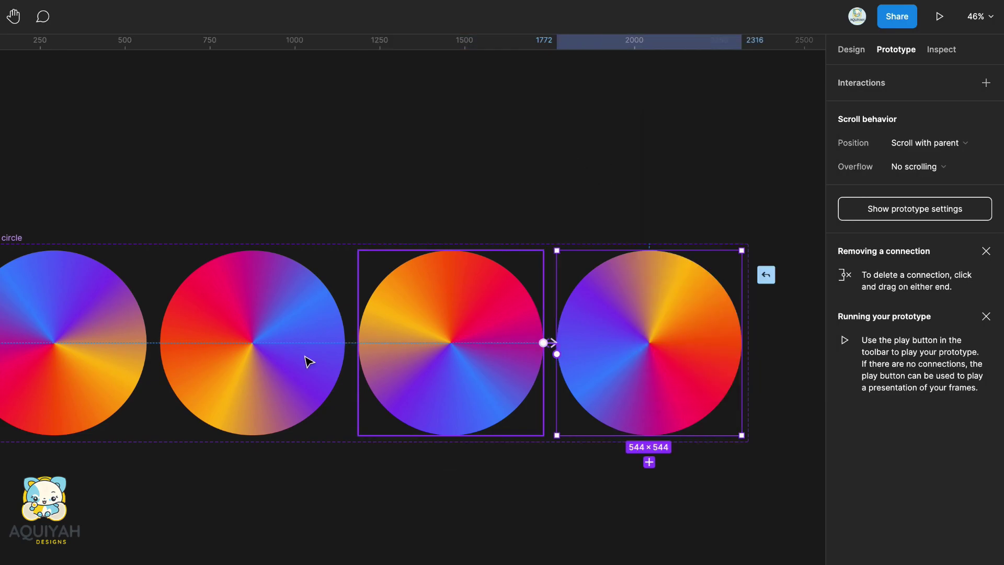
pyautogui.moveTo(556, 354); pyautogui.dragTo(139, 359)
pyautogui.scroll(-3, 140, 359)
pyautogui.hscroll(-2, 242, 302)
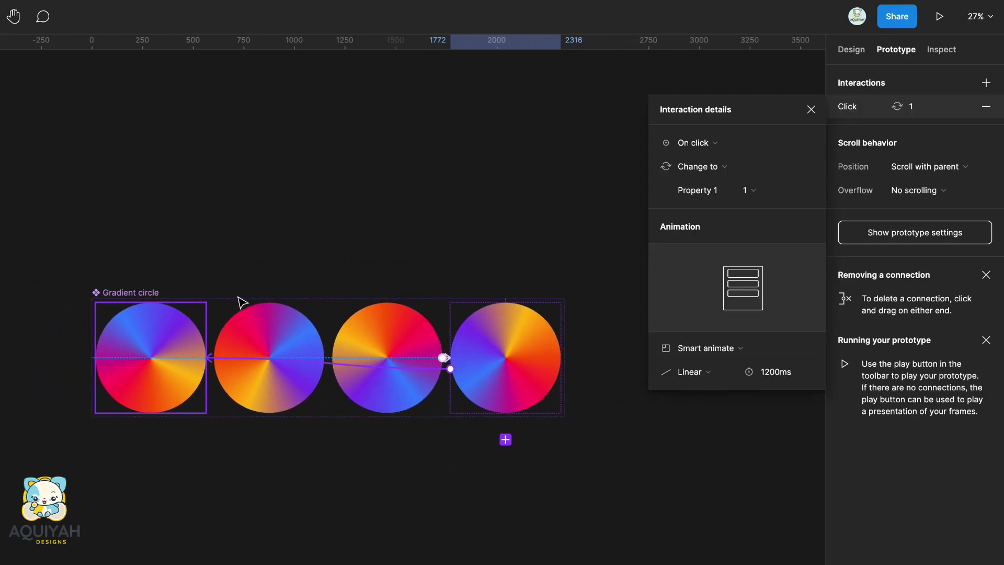
pyautogui.click(744, 141)
pyautogui.click(714, 325)
pyautogui.scroll(3, 507, 316)
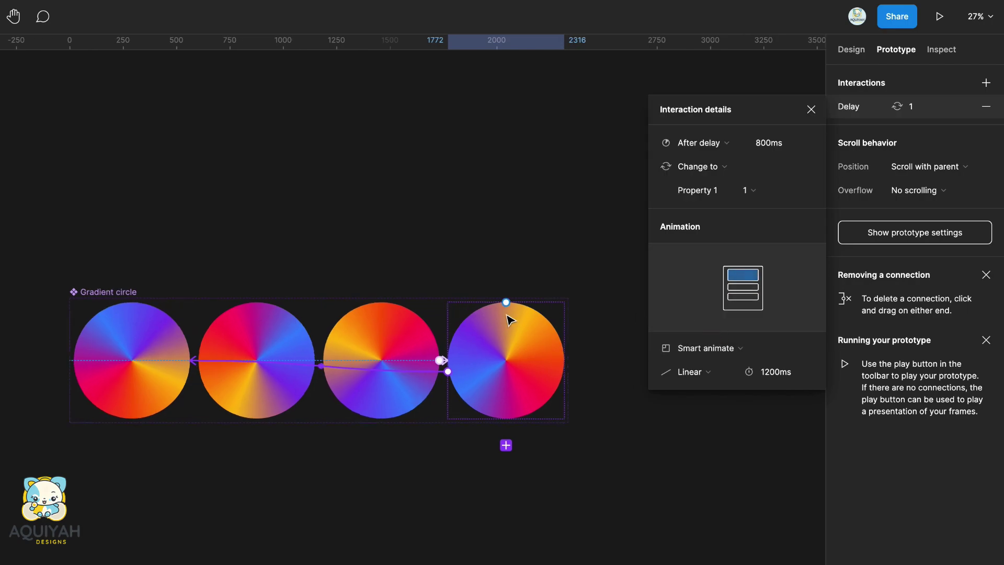
pyautogui.scroll(-2, 510, 320)
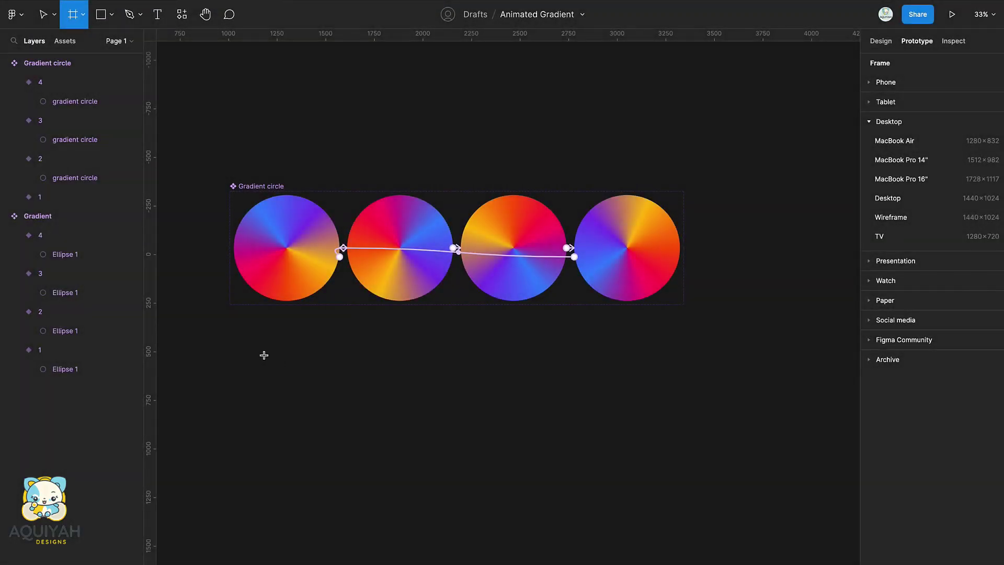
pyautogui.moveTo(264, 355); pyautogui.dragTo(373, 499)
# Step: Set Frame 1's corner radius to 100
pyautogui.click(888, 47)
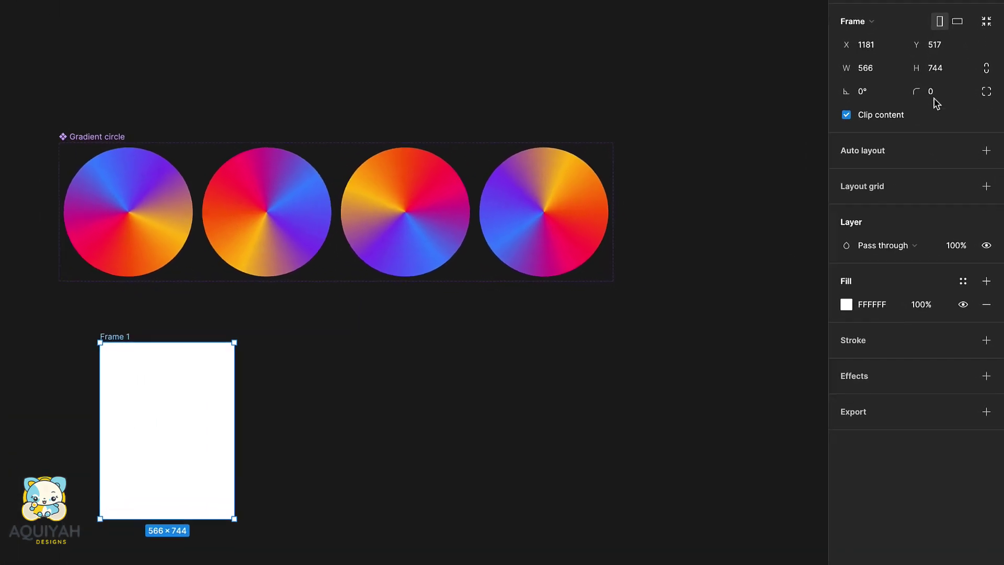
pyautogui.click(942, 149)
pyautogui.write('100')
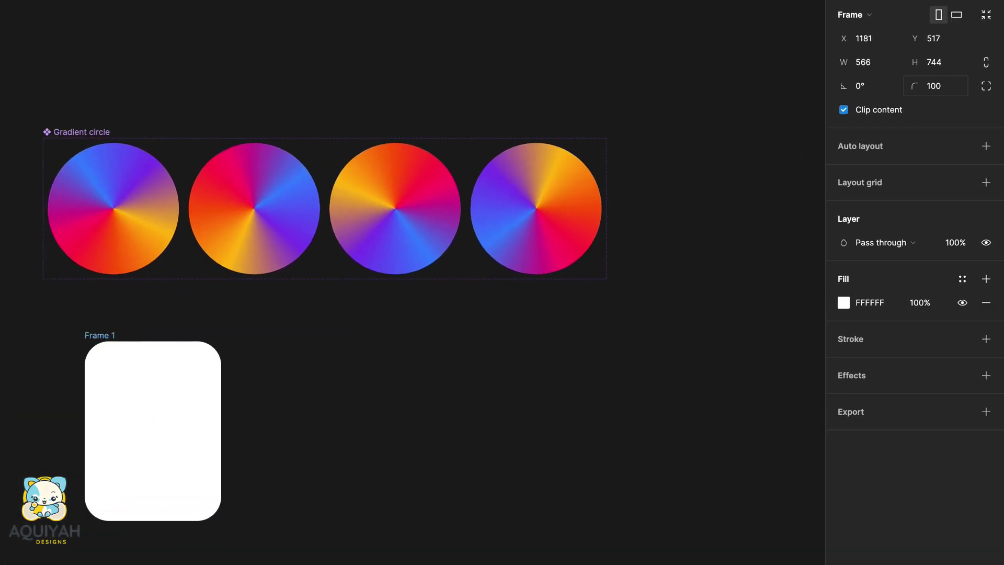
# Step: Place a variant 1 instance in Frame 1, centre it both ways, and scale it to cover the frame
pyautogui.click(140, 234)
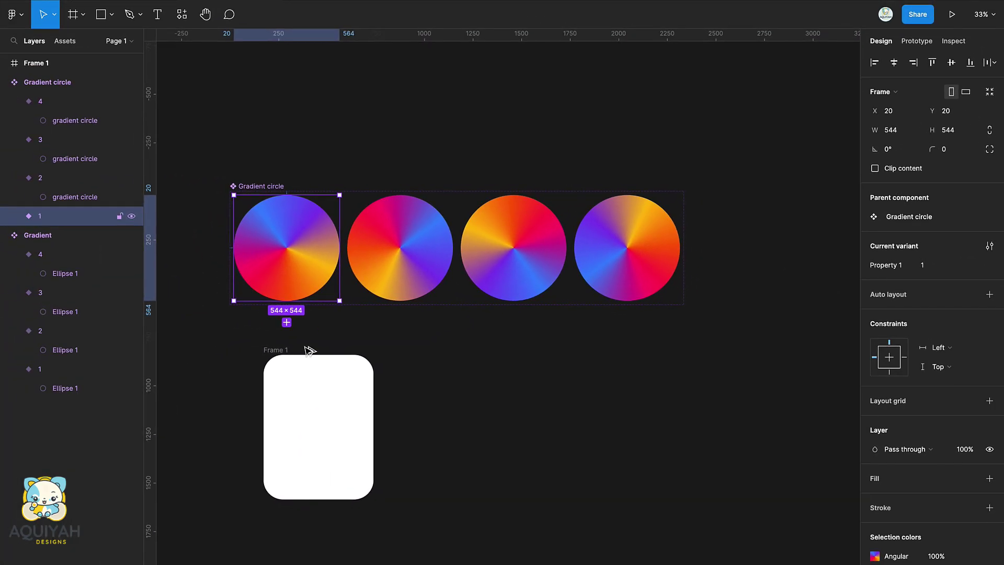
pyautogui.moveTo(293, 261); pyautogui.dragTo(343, 441)
pyautogui.press('k')
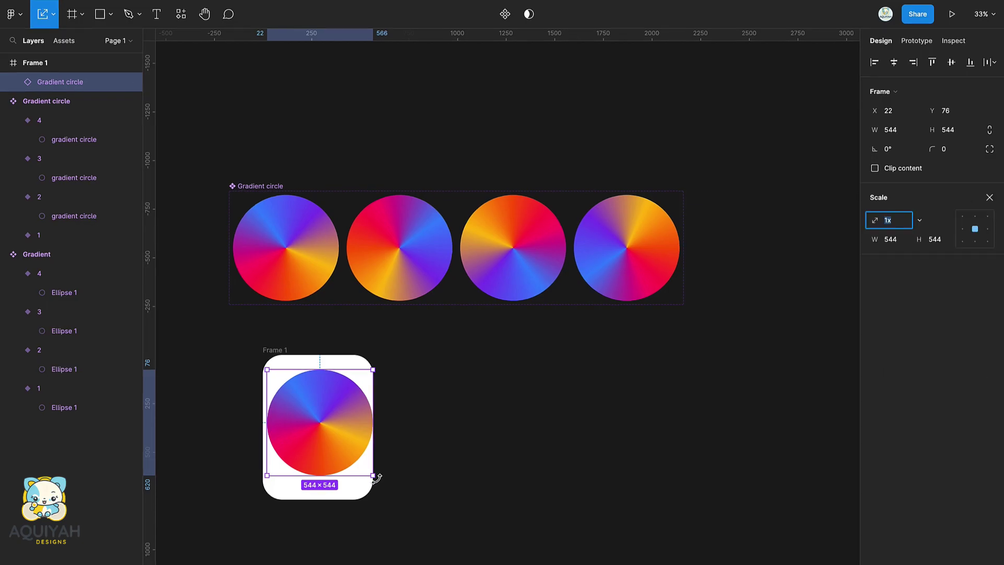
pyautogui.click(894, 62)
pyautogui.click(953, 64)
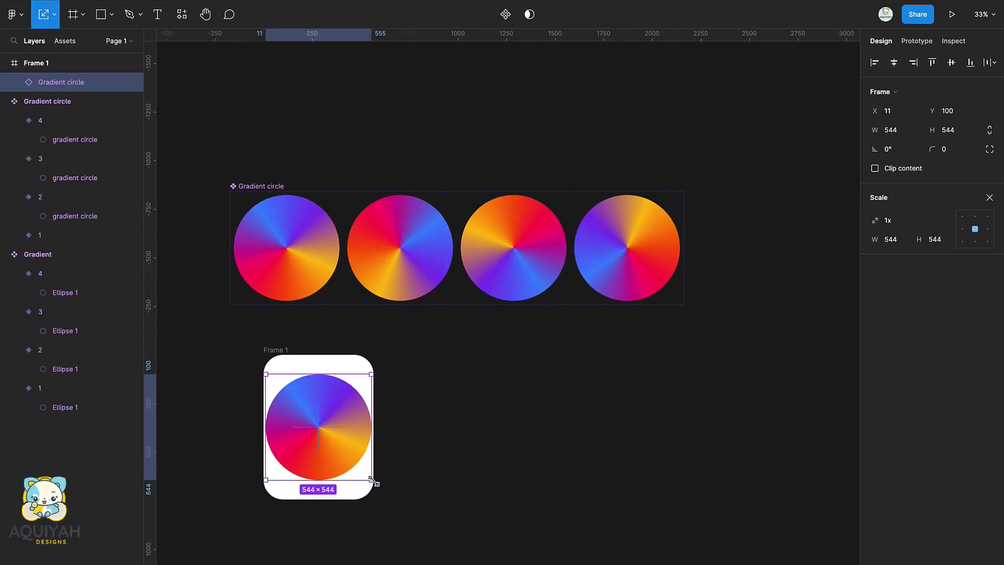
pyautogui.moveTo(374, 481); pyautogui.dragTo(415, 520)
# Step: Drag a new variant 1 instance out beside Frame 1 and switch to proportional scaling for resizing
pyautogui.click(527, 467)
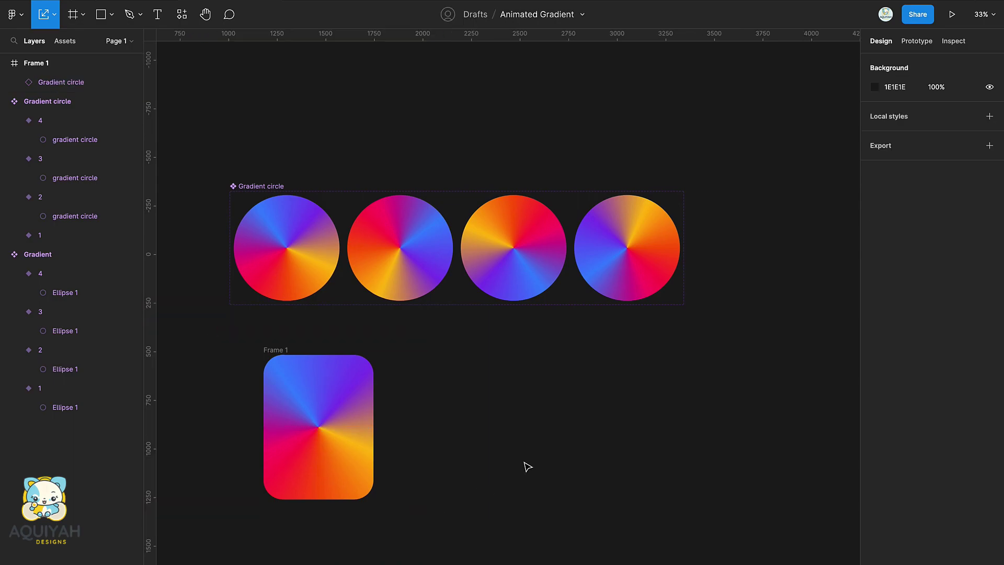
pyautogui.scroll(-1, 527, 467)
pyautogui.hscroll(1, 527, 467)
pyautogui.click(288, 223)
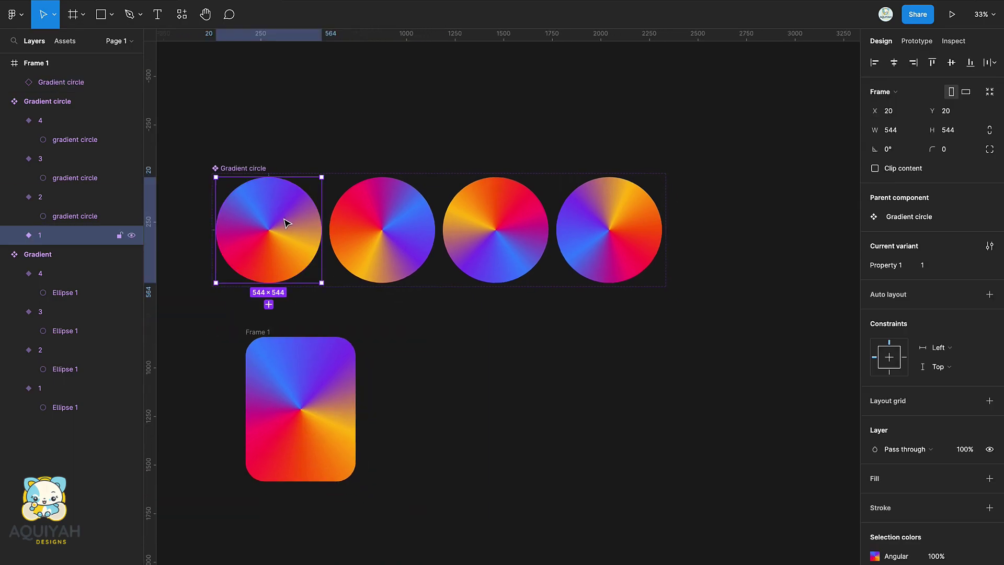
pyautogui.moveTo(287, 224); pyautogui.dragTo(473, 396)
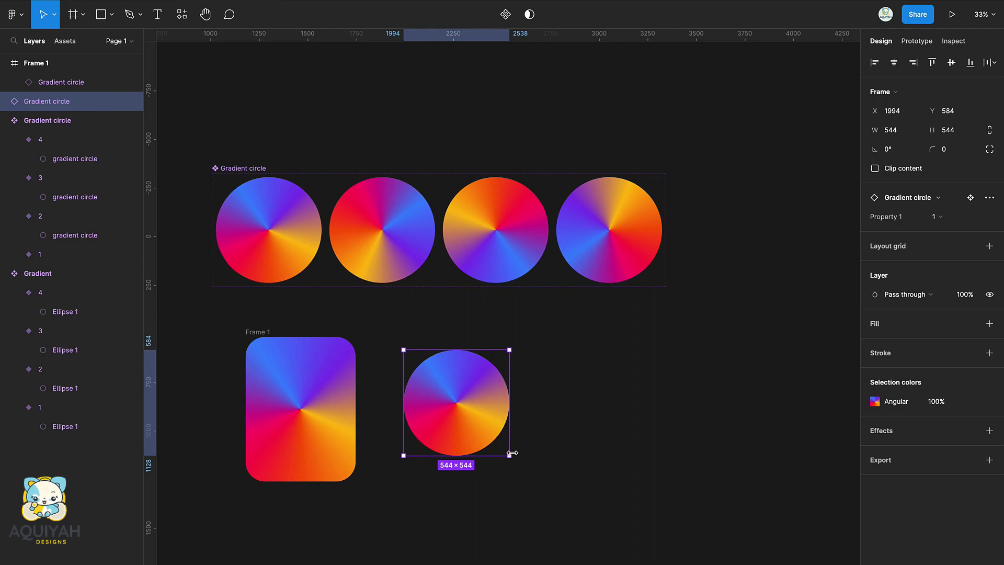
pyautogui.press('k')
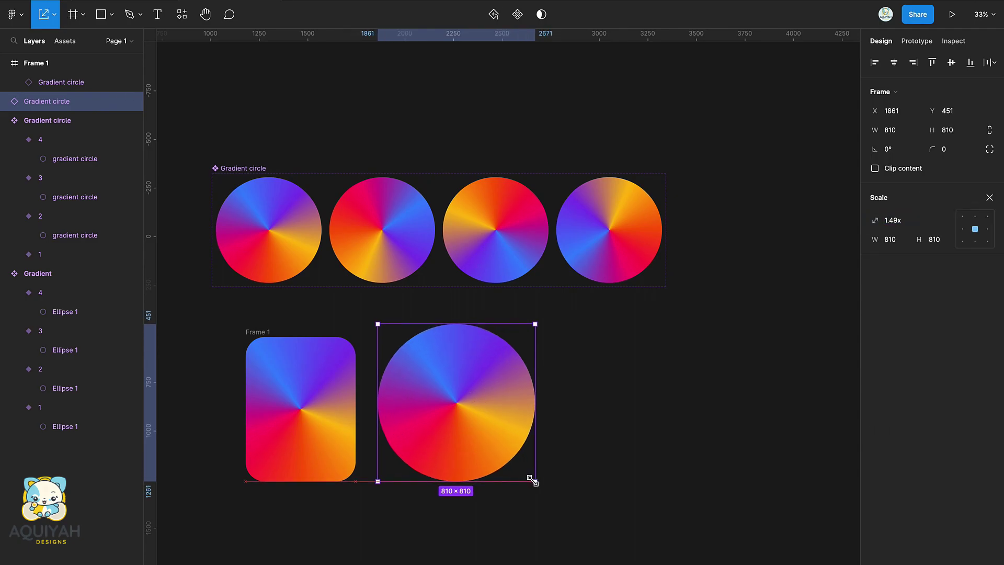